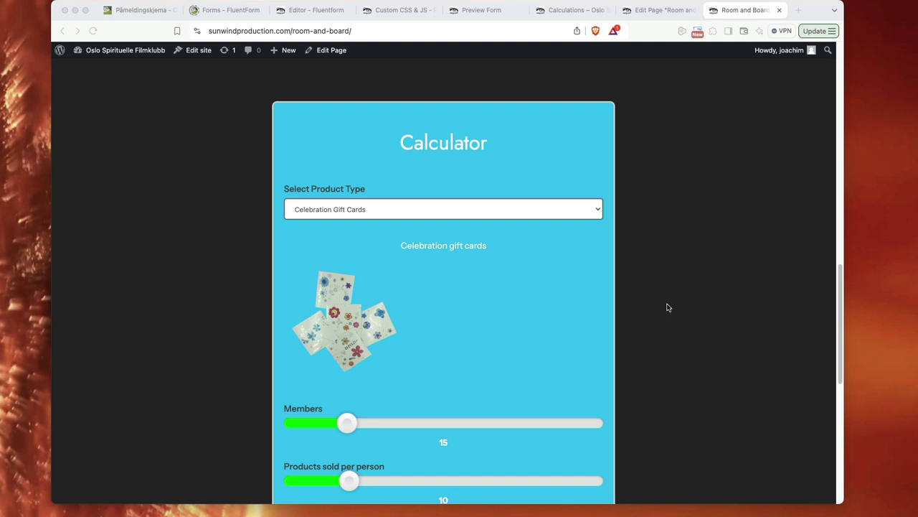
# Preview the Gift Packages and Christmas Packages product types in the calculator, and return the selection to Celebration Gift Cards.
pyautogui.click(402, 208)
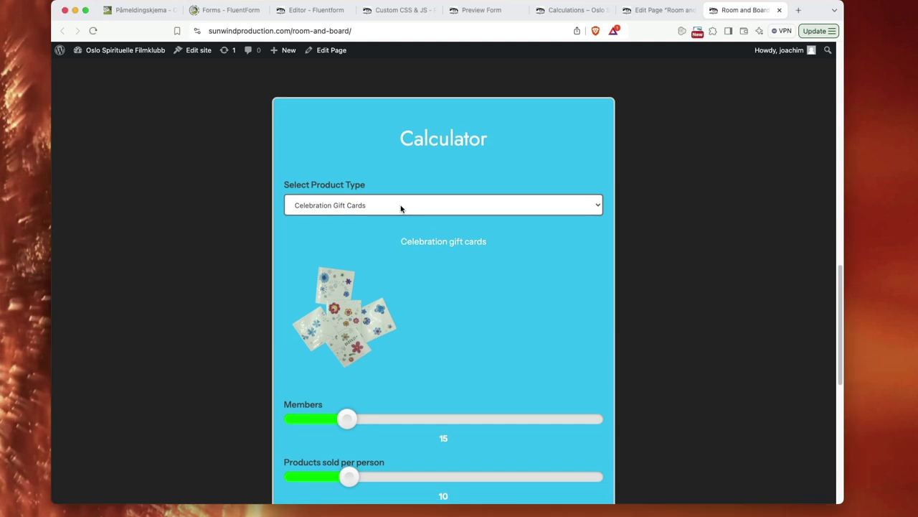
pyautogui.click(393, 205)
pyautogui.click(386, 217)
pyautogui.click(377, 208)
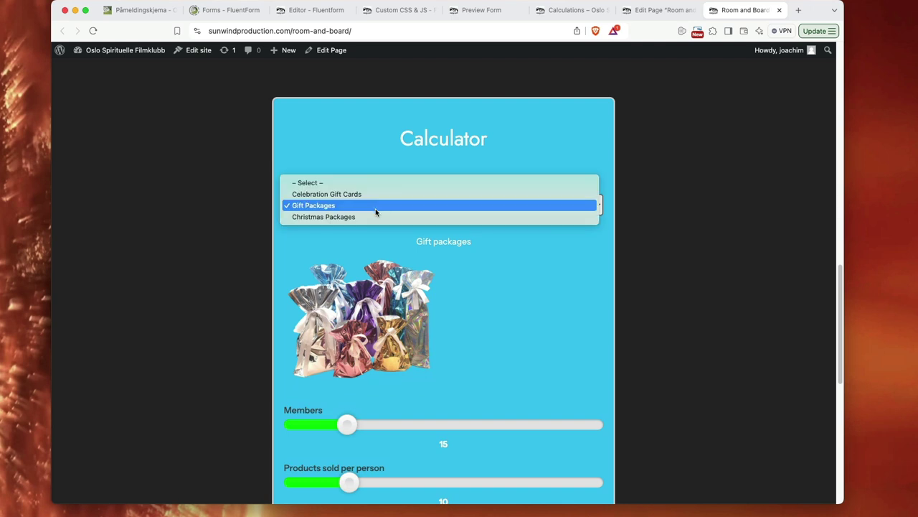
pyautogui.click(375, 217)
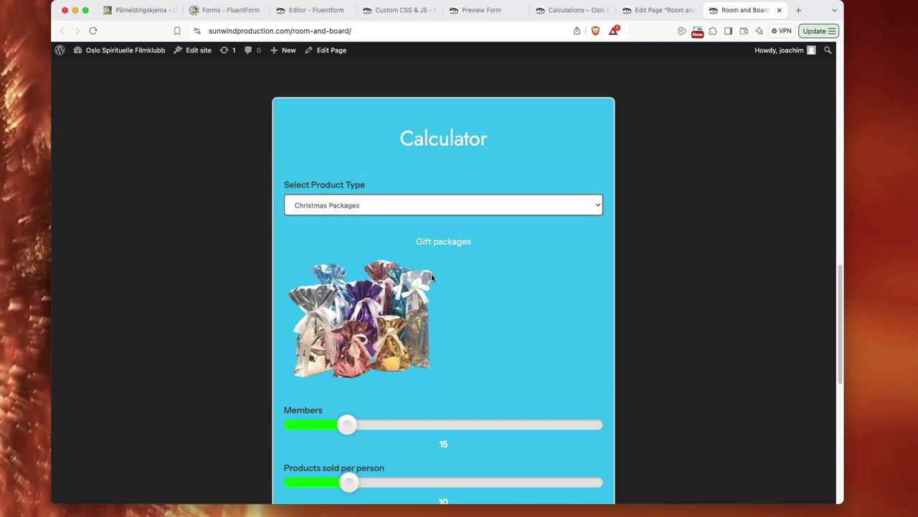
pyautogui.click(368, 209)
pyautogui.click(361, 185)
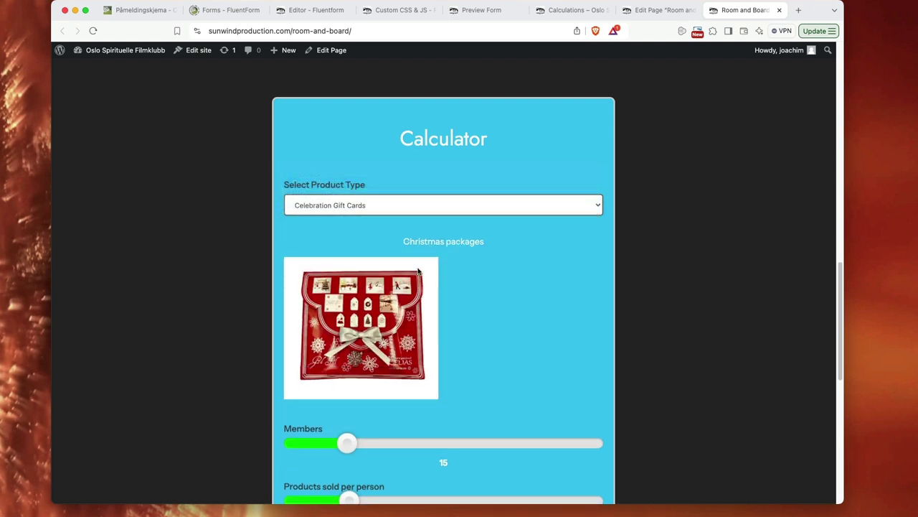
# Set the calculator sliders to 1 member, 1 product sold per person and a Celebration Gift Cards sale price of 20.
pyautogui.scroll(-3, 662, 359)
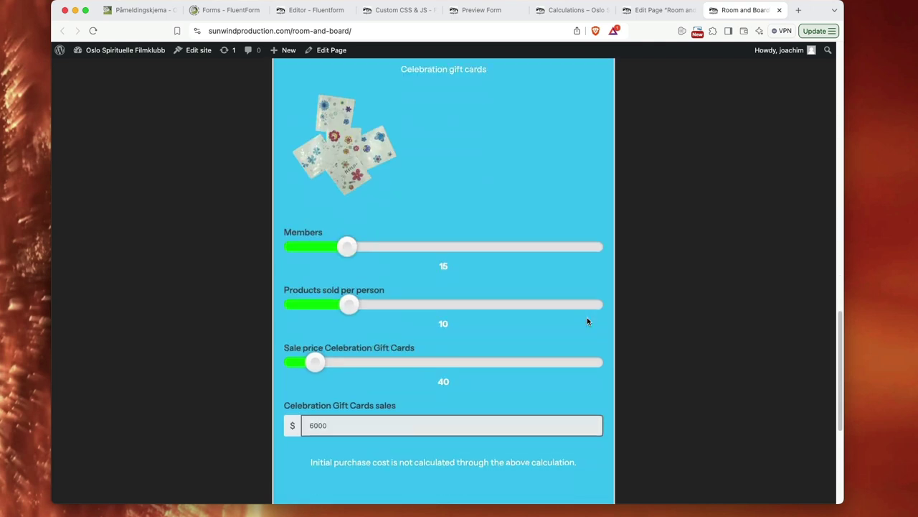
pyautogui.moveTo(349, 251); pyautogui.dragTo(271, 251)
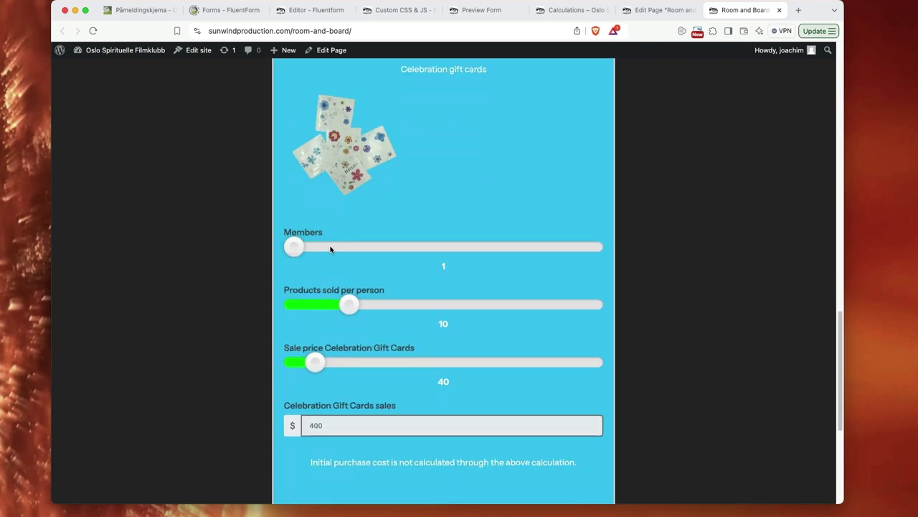
pyautogui.scroll(1, 368, 256)
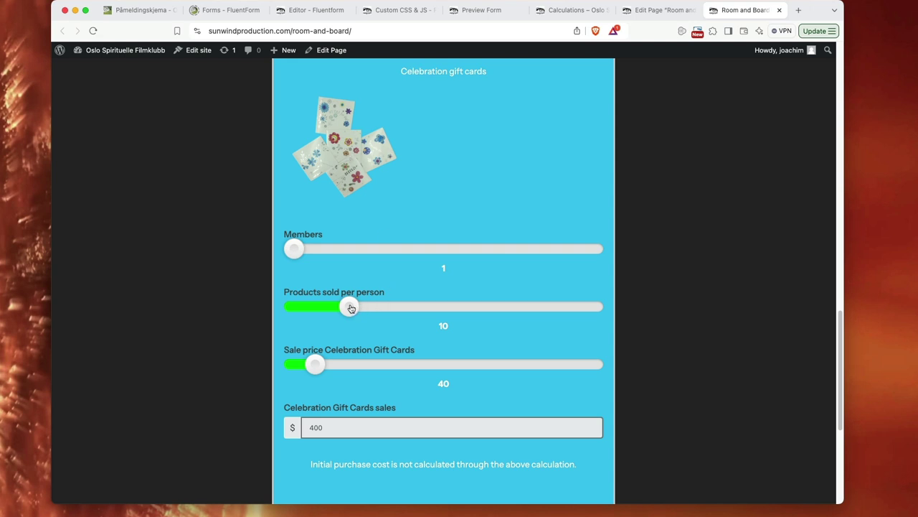
pyautogui.moveTo(350, 308); pyautogui.dragTo(294, 307)
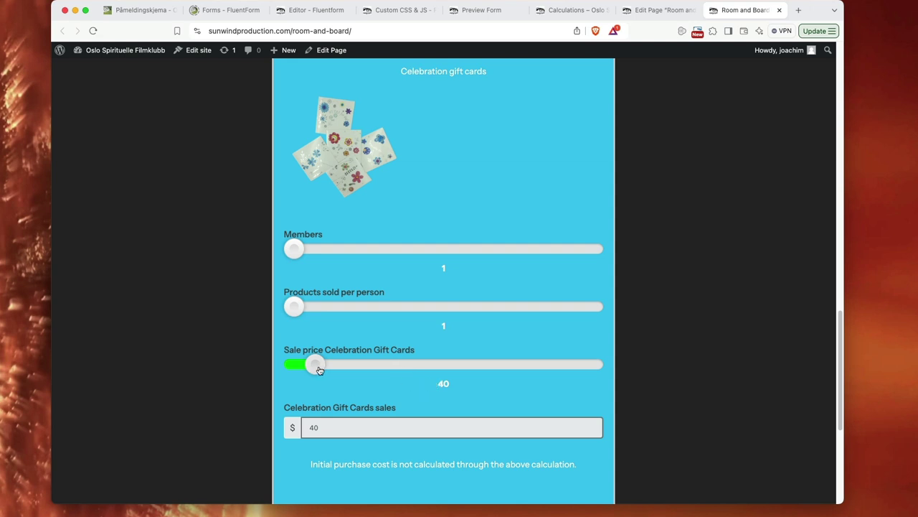
pyautogui.moveTo(313, 366); pyautogui.dragTo(294, 367)
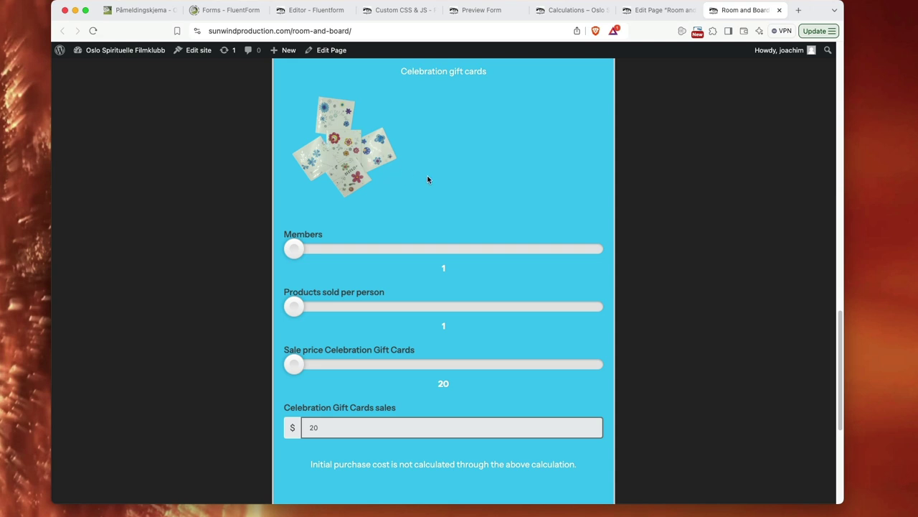
# Set the calculator to 30 members, 10 products sold per person and a sale price of 30, and check the Celebration Gift Cards sales result.
pyautogui.moveTo(293, 249); pyautogui.dragTo(404, 248)
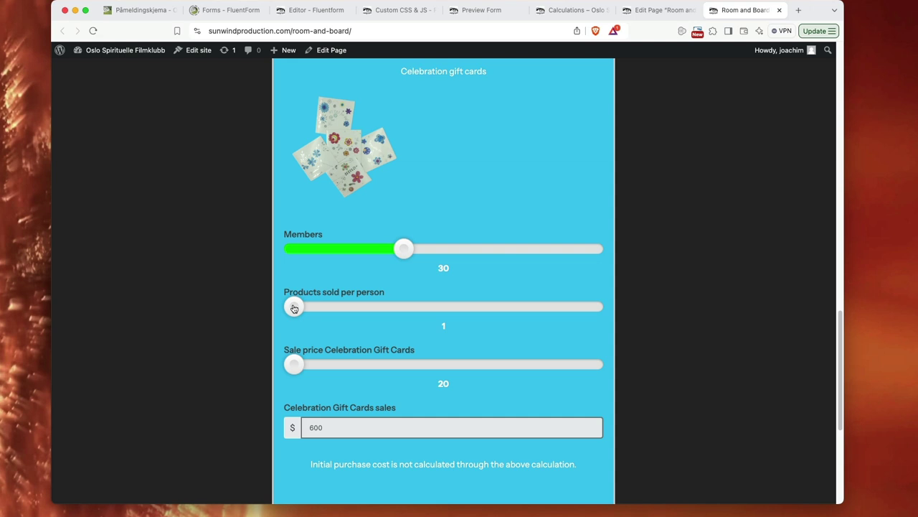
pyautogui.moveTo(294, 307); pyautogui.dragTo(350, 307)
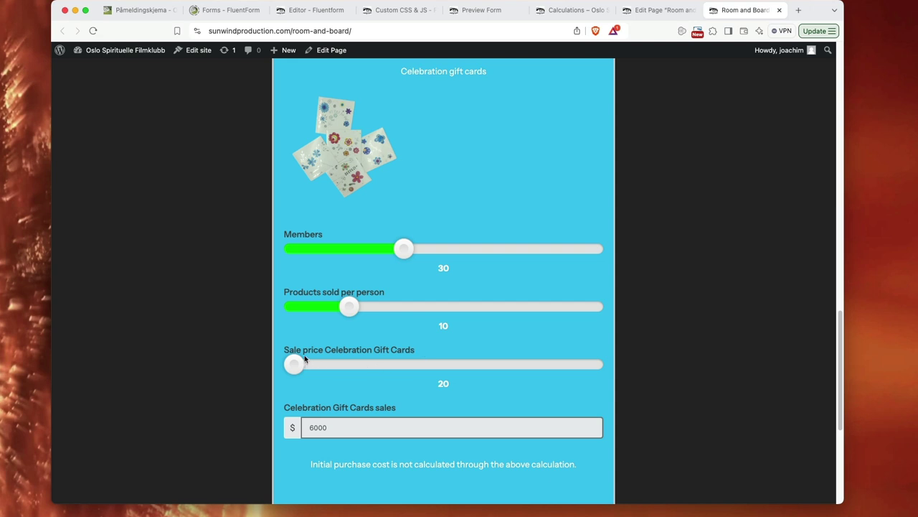
pyautogui.moveTo(297, 366)
pyautogui.mouseDown()
pyautogui.moveTo(314, 365)
pyautogui.moveTo(305, 365)
pyautogui.mouseUp()
pyautogui.moveTo(340, 428); pyautogui.dragTo(304, 426)
pyautogui.scroll(-1, 411, 390)
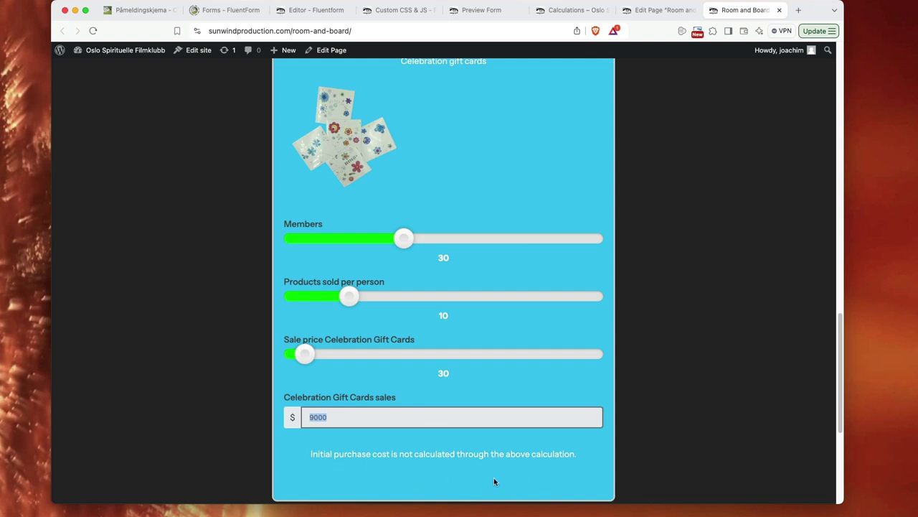
pyautogui.click(498, 282)
# Switch to the calculator's form editor and review the Select Product Type dropdown's options and advanced settings.
pyautogui.scroll(3, 495, 291)
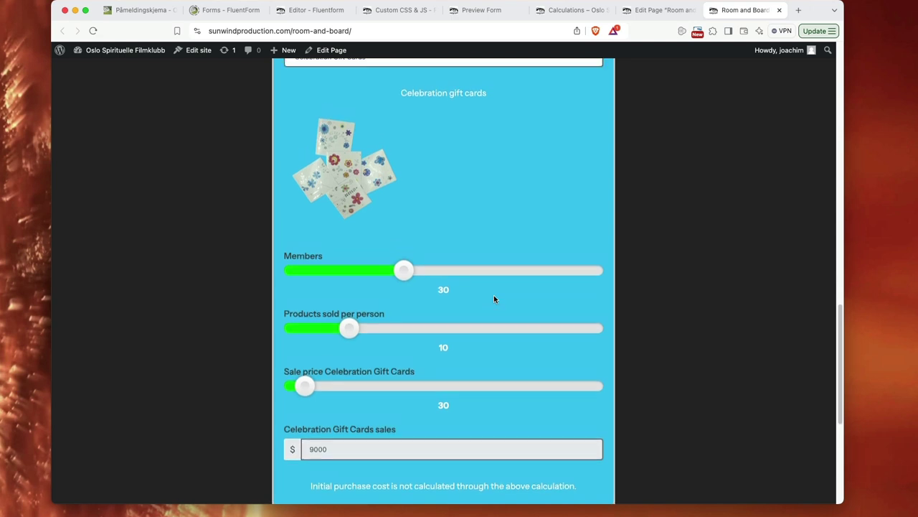
pyautogui.scroll(4, 515, 267)
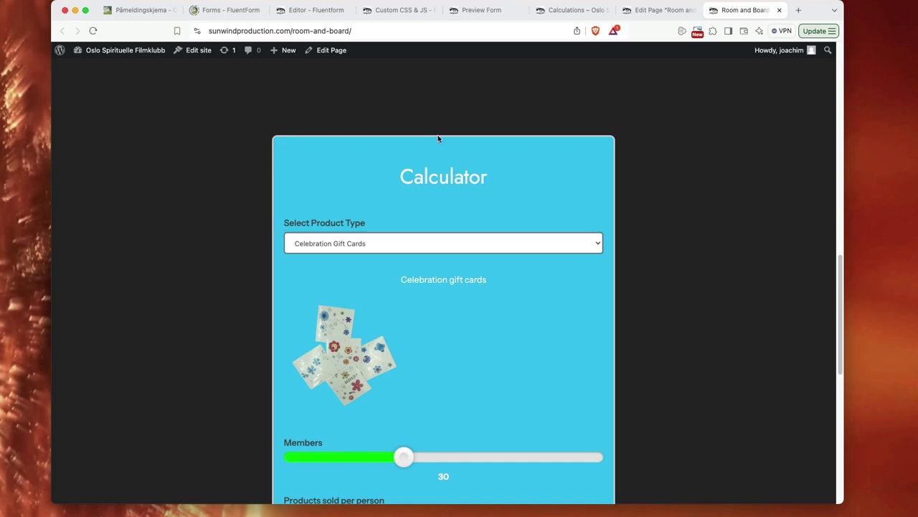
pyautogui.click(299, 10)
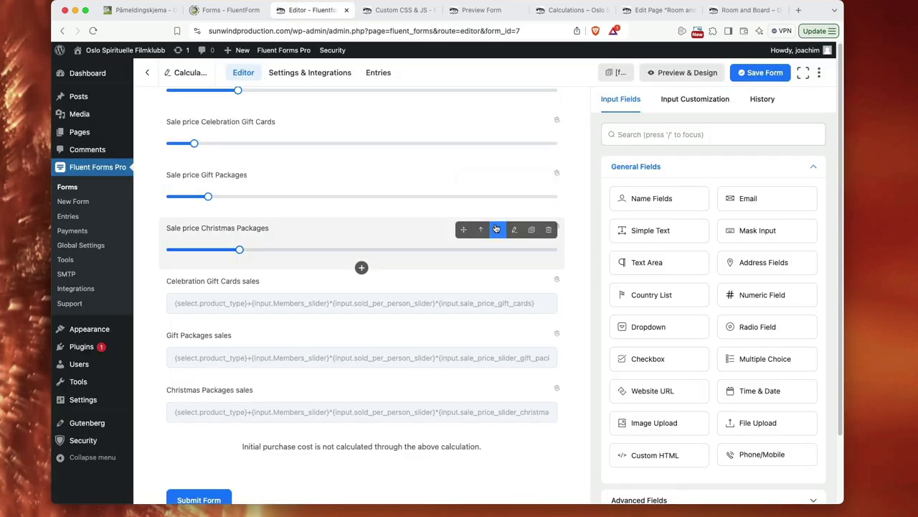
pyautogui.scroll(15, 496, 229)
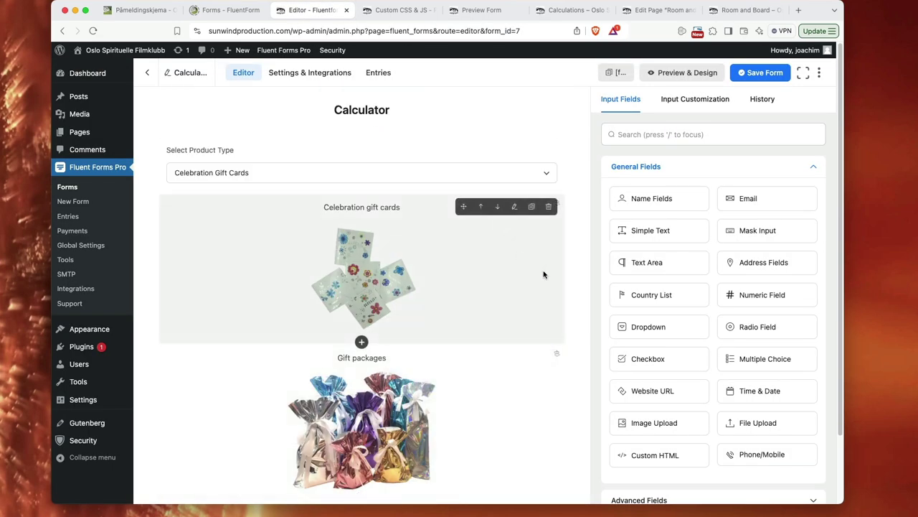
pyautogui.click(366, 154)
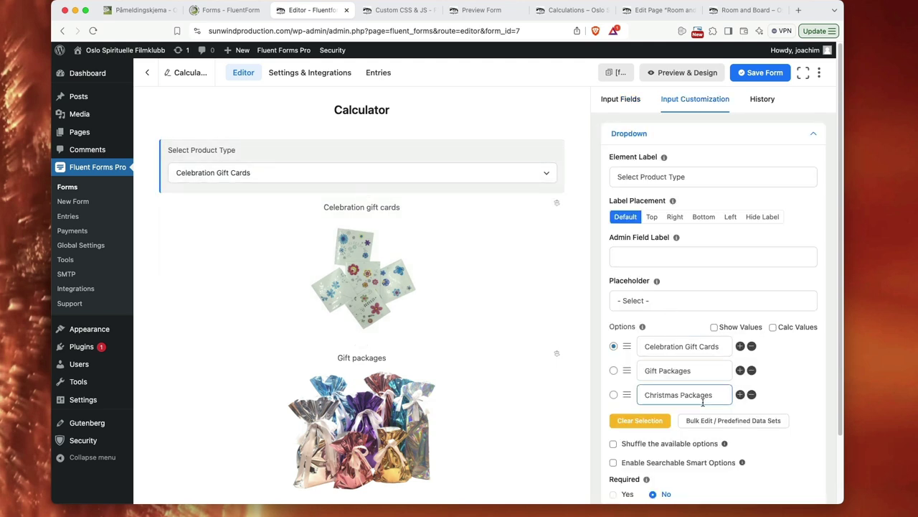
pyautogui.scroll(-1, 795, 376)
pyautogui.scroll(-3, 792, 380)
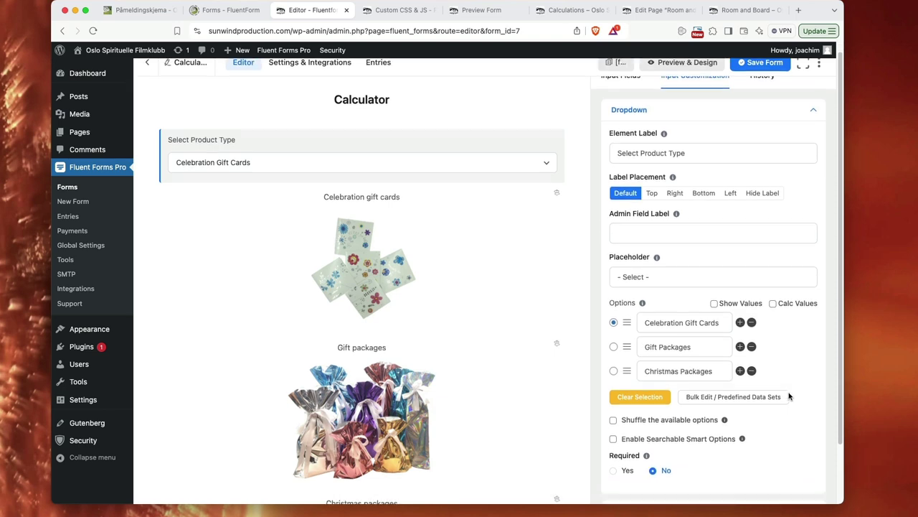
pyautogui.click(762, 441)
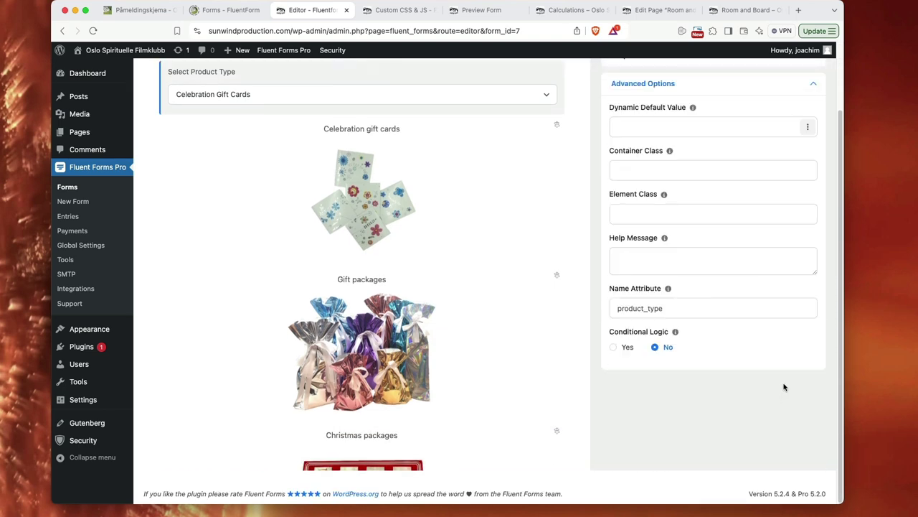
# Open the Celebration gift cards custom HTML element's settings and inspect its heading and image content.
pyautogui.scroll(3, 784, 388)
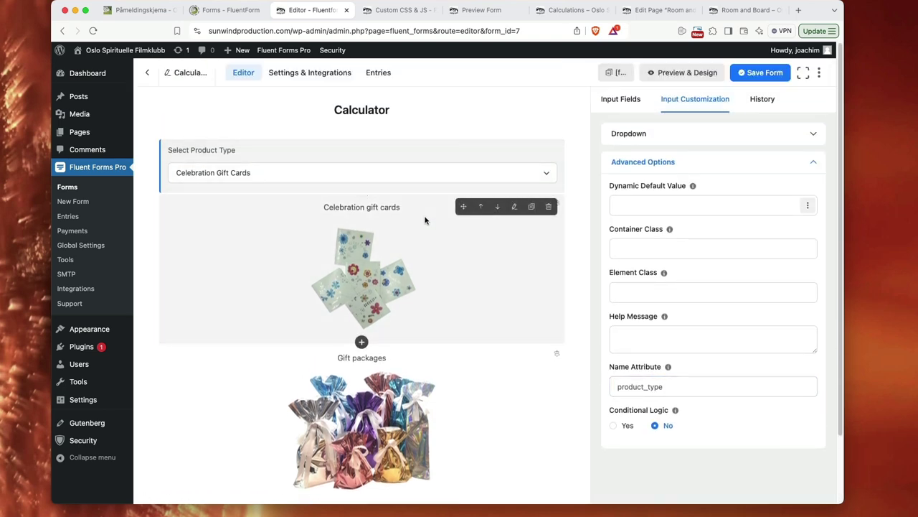
pyautogui.click(424, 220)
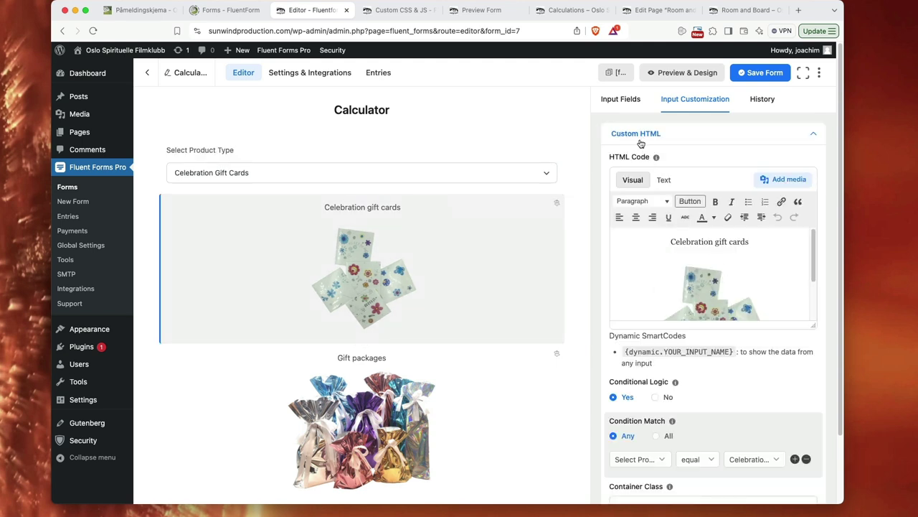
pyautogui.click(706, 281)
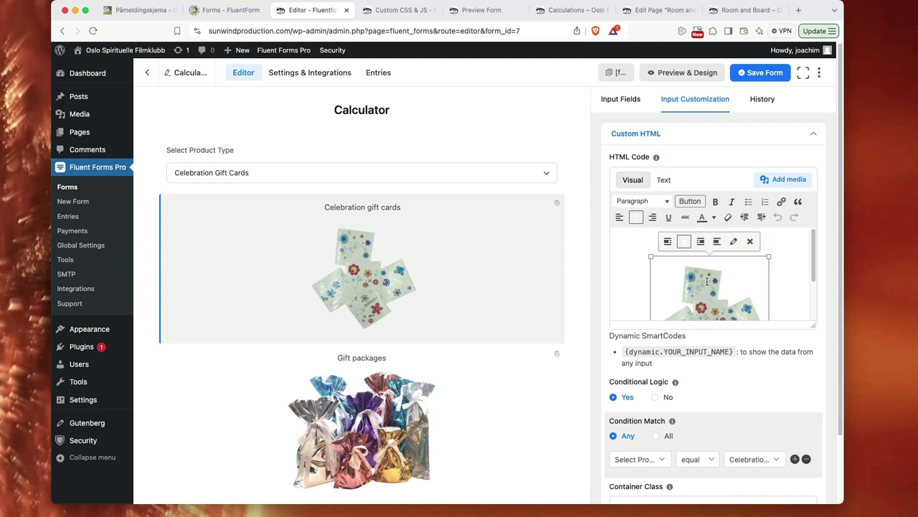
pyautogui.moveTo(389, 222)
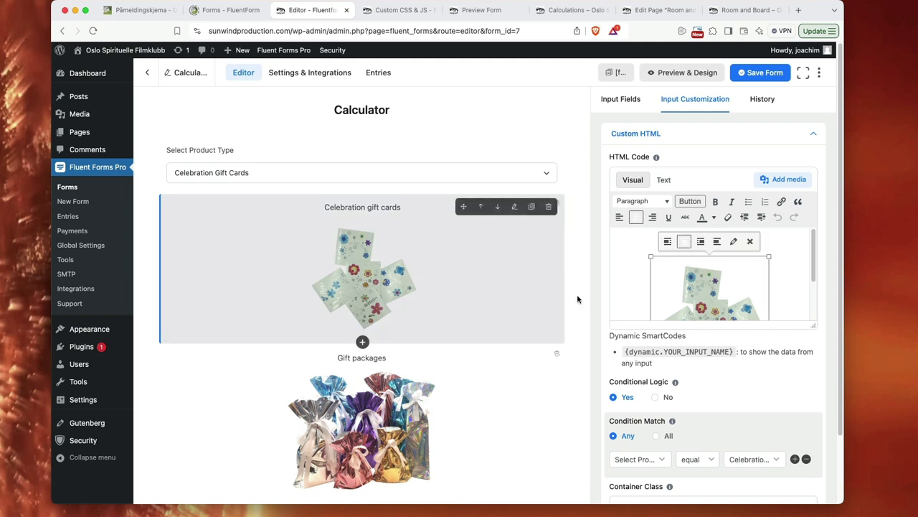
pyautogui.click(766, 244)
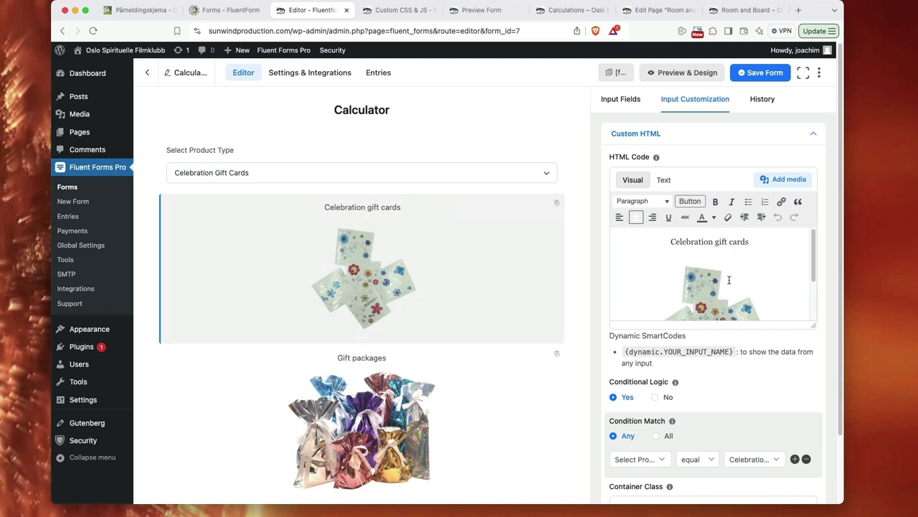
# Review the Celebration gift cards element's conditional logic, keeping the condition Select Product Type equal to Celebration Gift Cards.
pyautogui.scroll(-2, 746, 353)
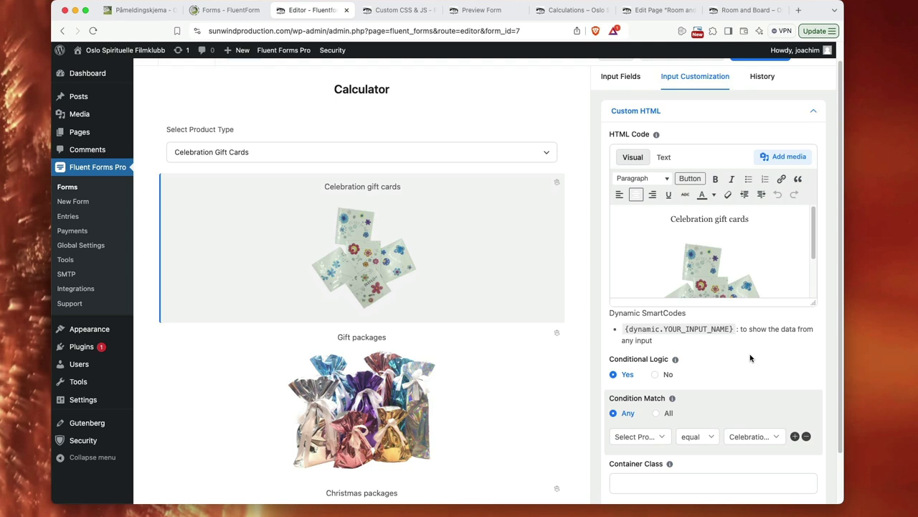
pyautogui.scroll(-2, 746, 351)
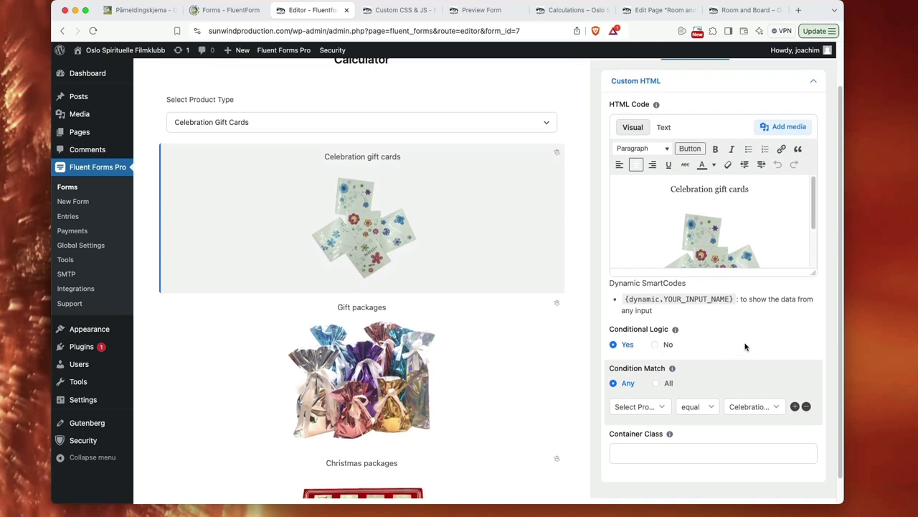
pyautogui.click(658, 383)
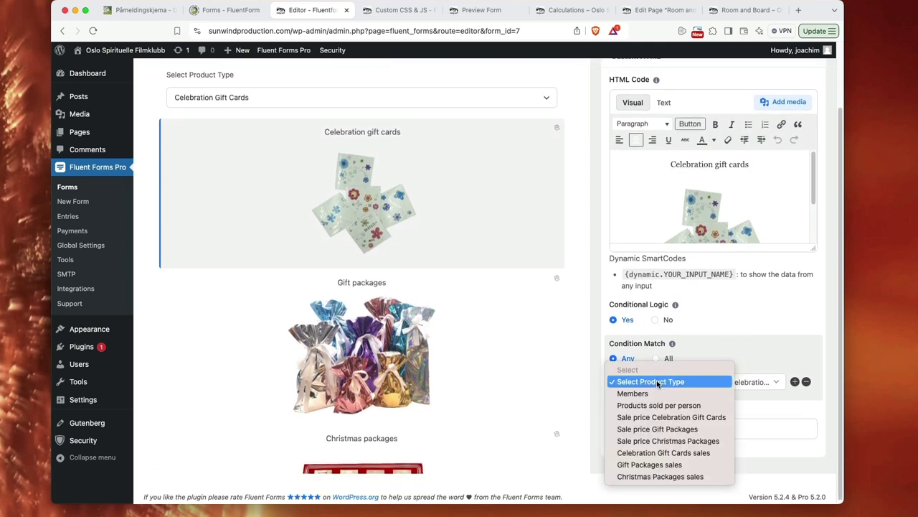
pyautogui.click(657, 382)
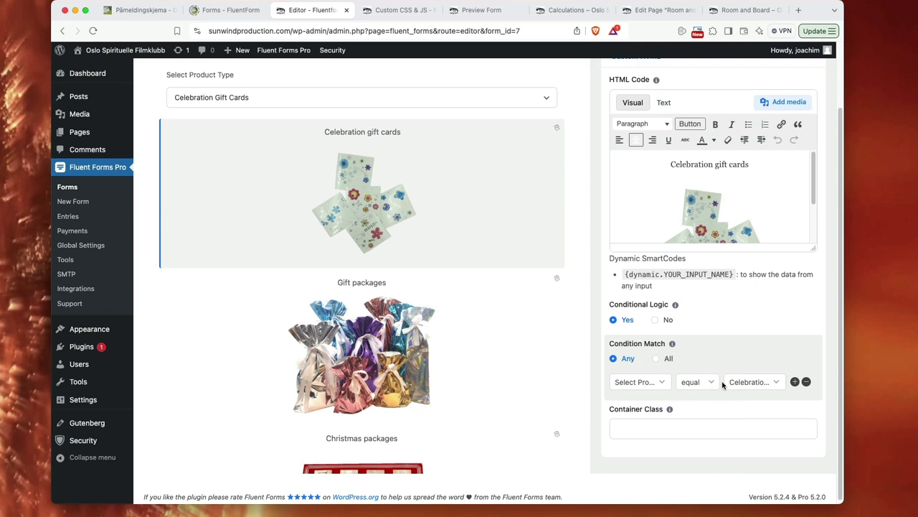
pyautogui.click(726, 382)
pyautogui.click(731, 380)
# Open the Gift packages custom HTML element's settings and review its condition, keeping Gift Packages as the matching value.
pyautogui.scroll(1, 538, 337)
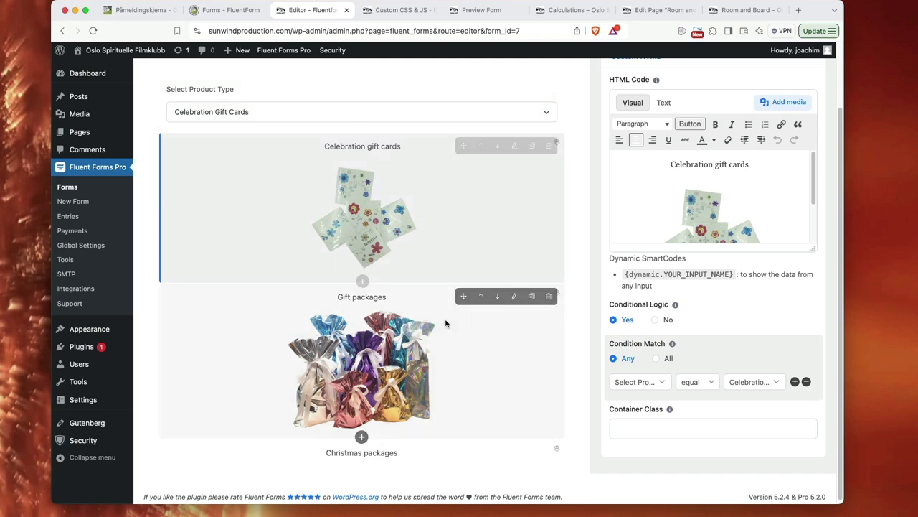
pyautogui.click(447, 293)
pyautogui.scroll(3, 505, 396)
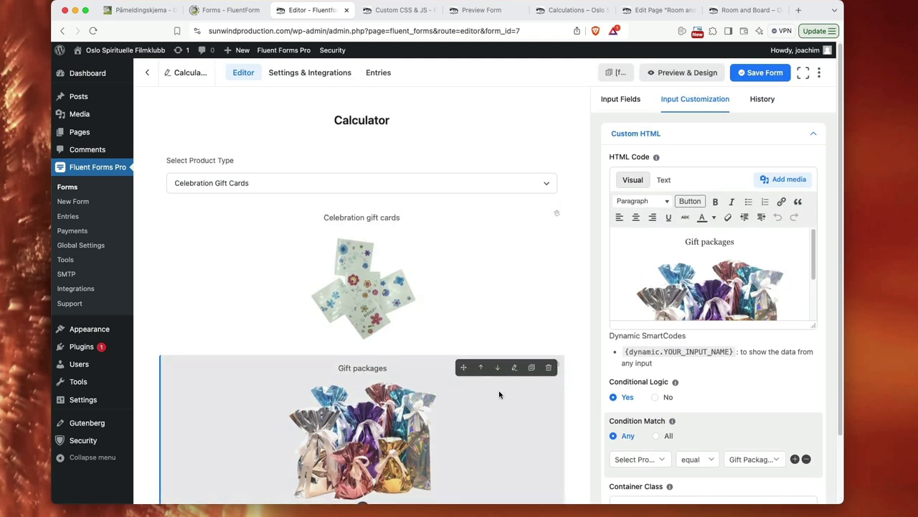
pyautogui.scroll(-1, 505, 397)
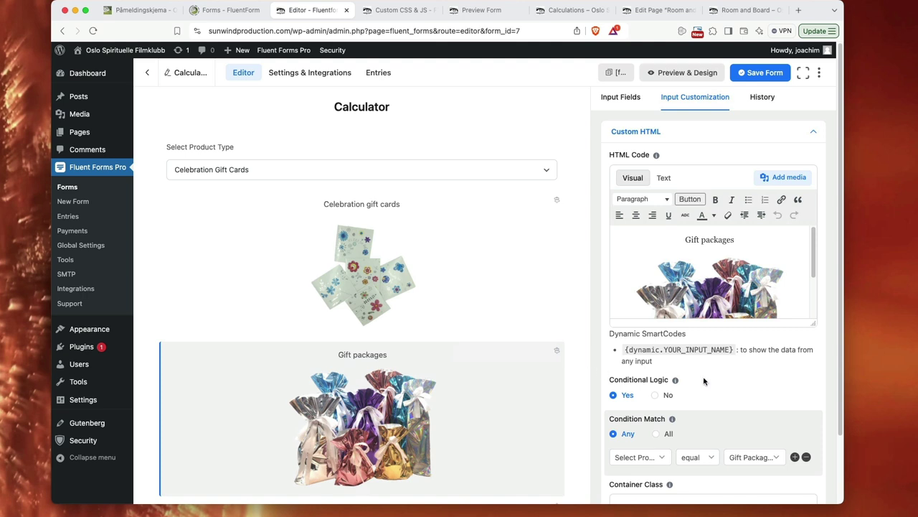
pyautogui.scroll(-3, 704, 381)
pyautogui.click(753, 379)
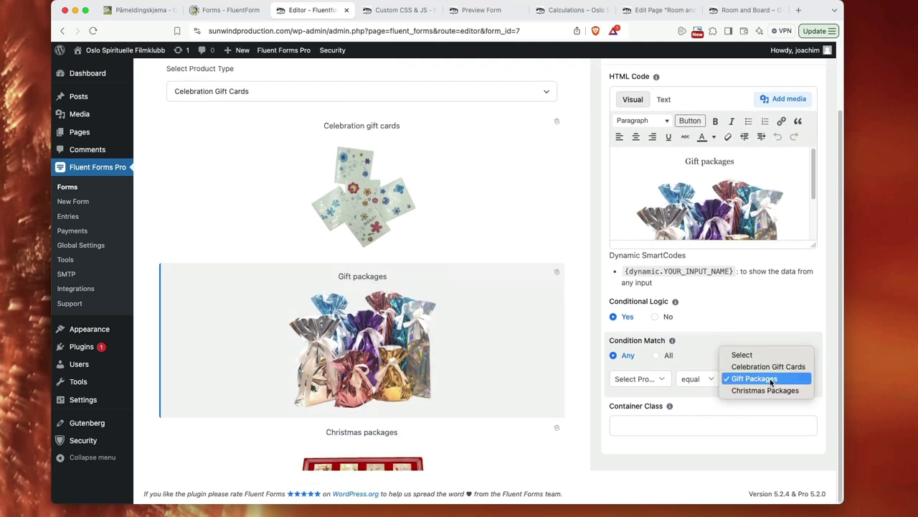
pyautogui.click(770, 379)
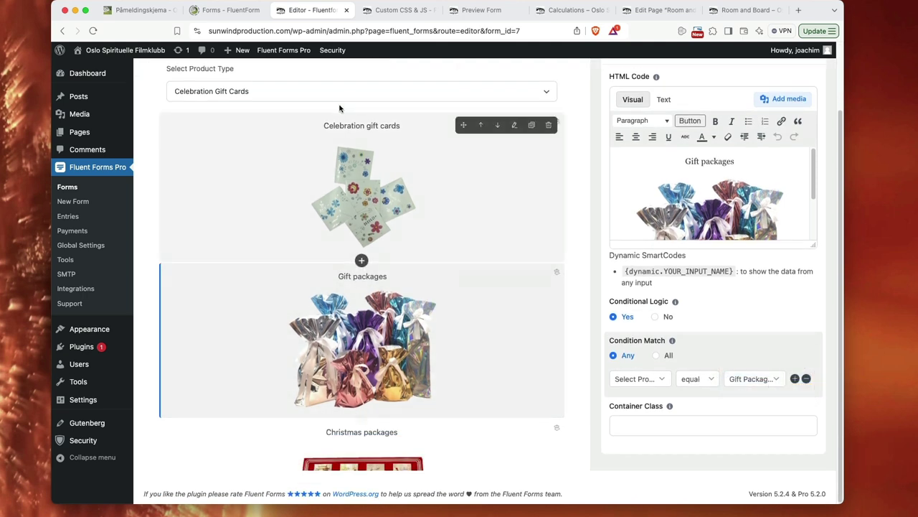
# Open the Christmas packages custom HTML element's settings to review its content and condition.
pyautogui.scroll(-1, 483, 402)
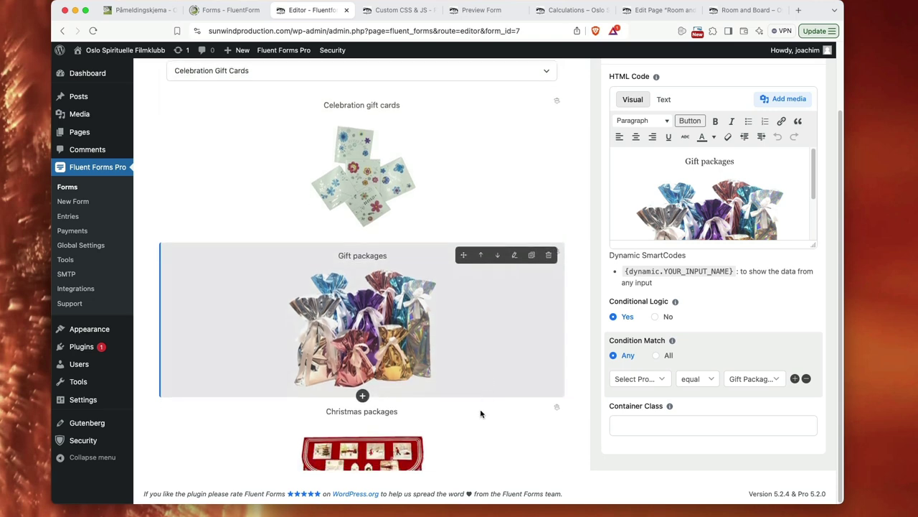
pyautogui.click(481, 429)
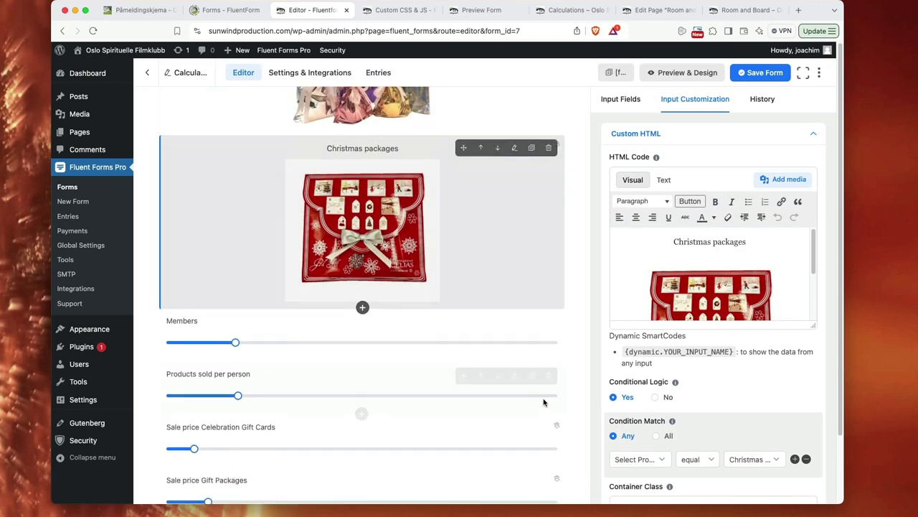
# Review the Christmas packages element's conditional logic, keeping the condition Select Product Type equal to Christmas Packages.
pyautogui.click(769, 459)
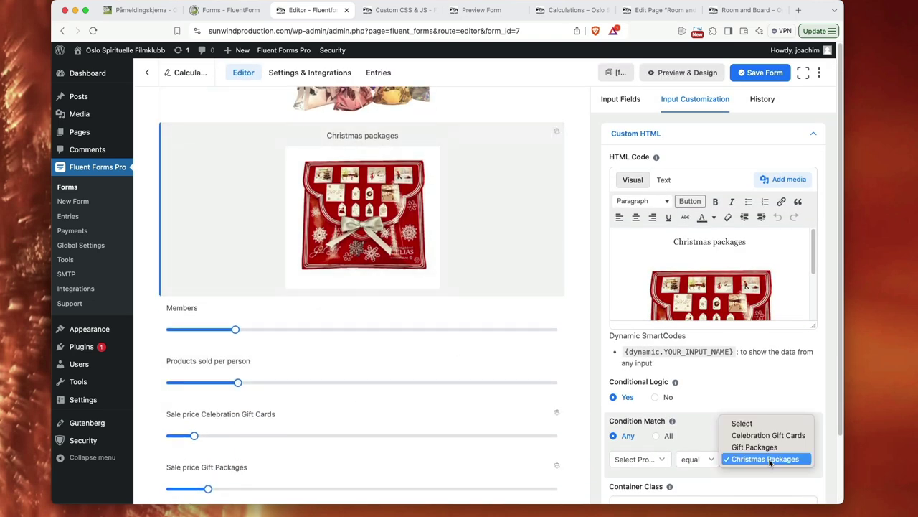
pyautogui.click(770, 460)
pyautogui.scroll(1, 481, 345)
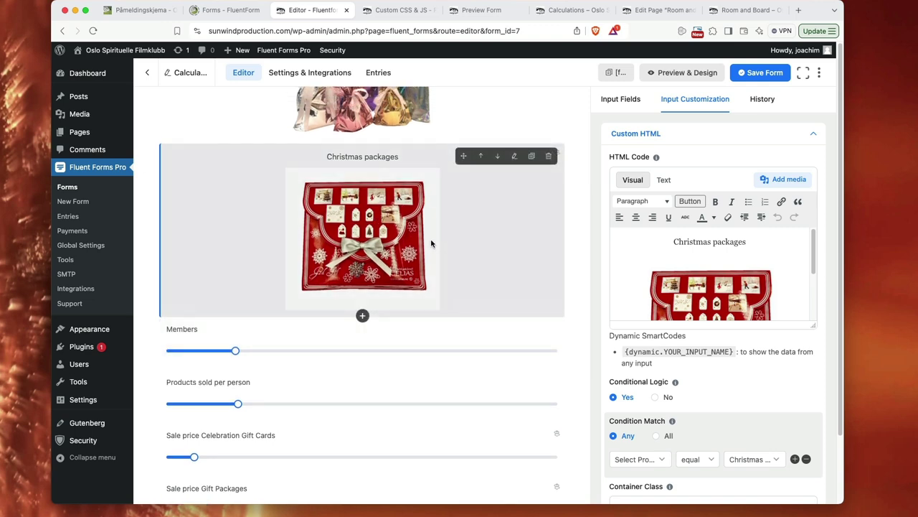
pyautogui.scroll(5, 436, 195)
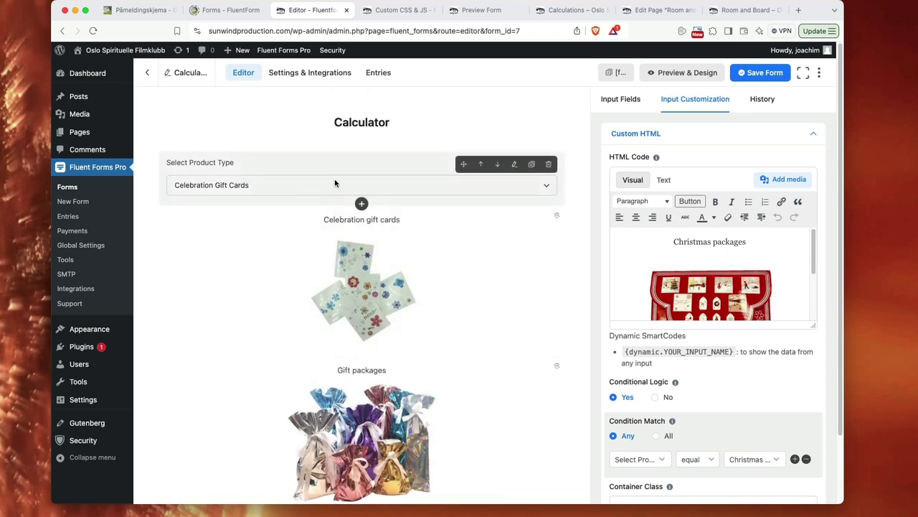
pyautogui.scroll(-3, 746, 439)
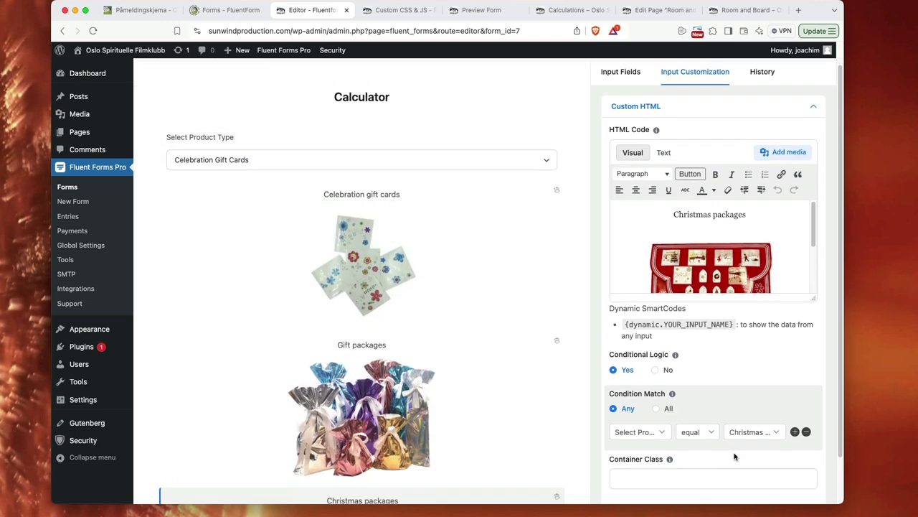
pyautogui.click(663, 380)
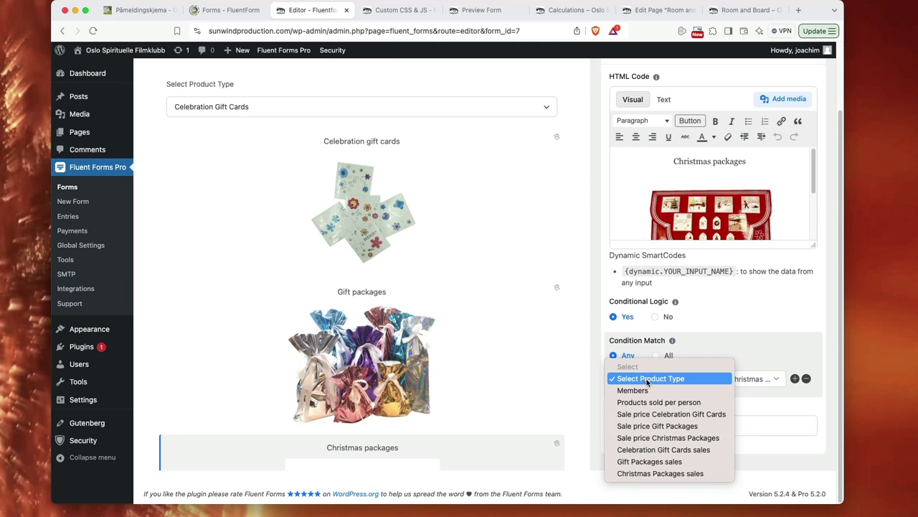
pyautogui.click(648, 380)
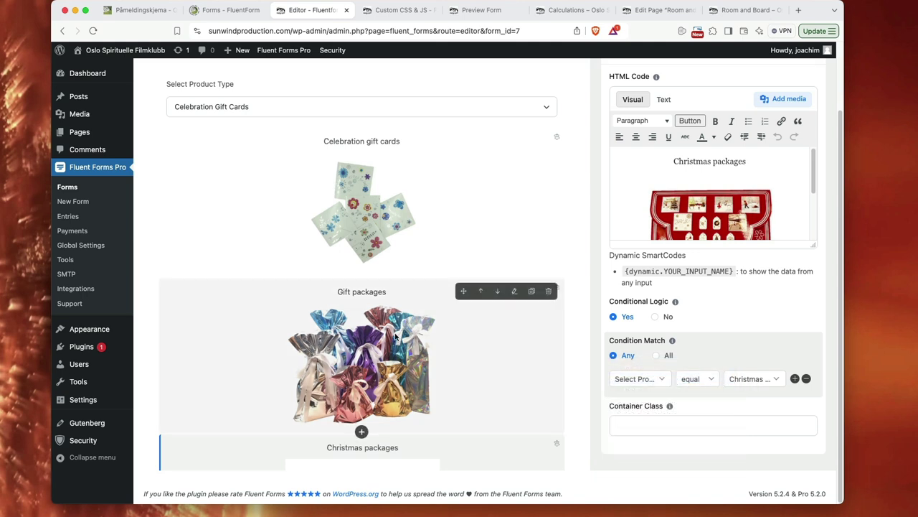
# Open the Members range slider's settings and inspect its default, minimum, maximum and step values.
pyautogui.scroll(-5, 393, 337)
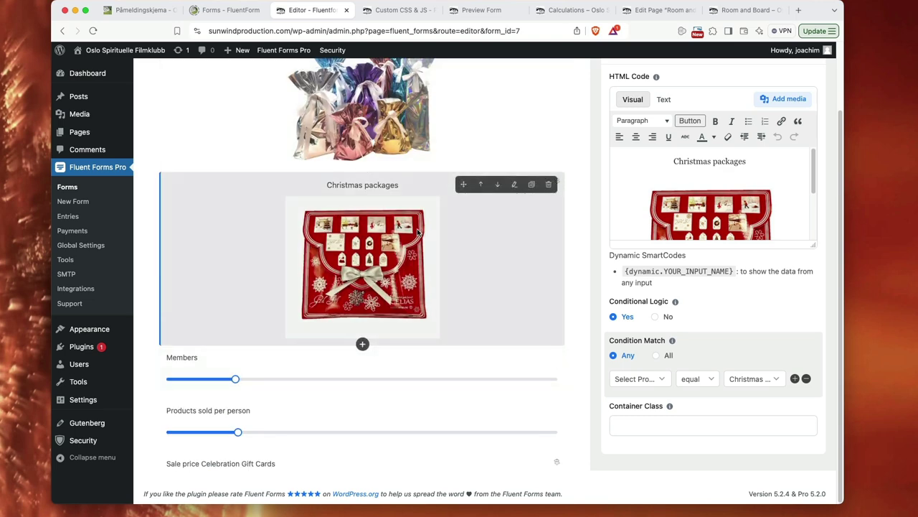
pyautogui.scroll(-2, 418, 323)
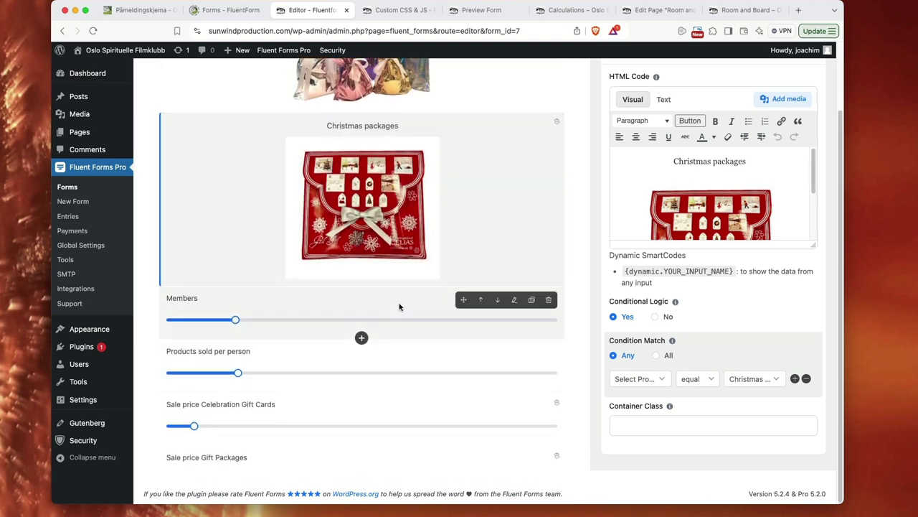
pyautogui.click(399, 308)
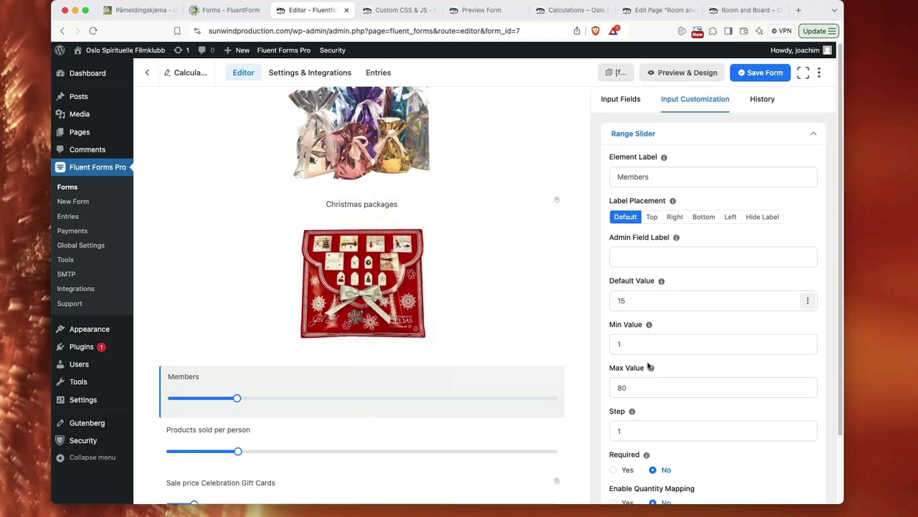
pyautogui.click(630, 299)
pyautogui.scroll(-1, 693, 361)
pyautogui.click(676, 366)
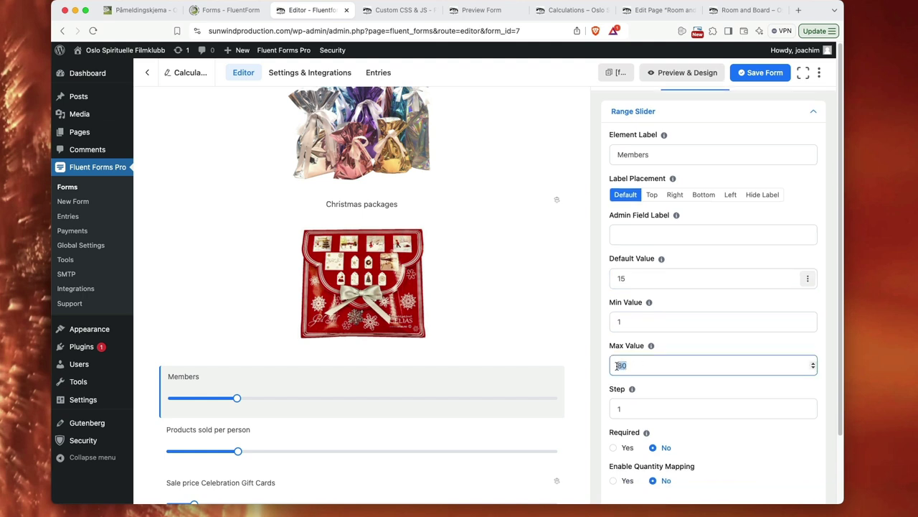
pyautogui.click(632, 319)
pyautogui.moveTo(617, 321); pyautogui.dragTo(625, 323)
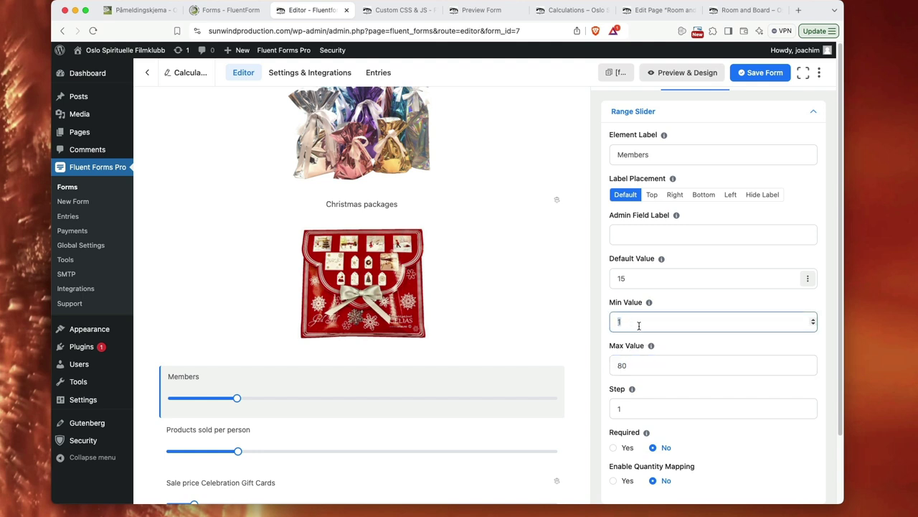
pyautogui.scroll(-1, 693, 358)
pyautogui.click(636, 391)
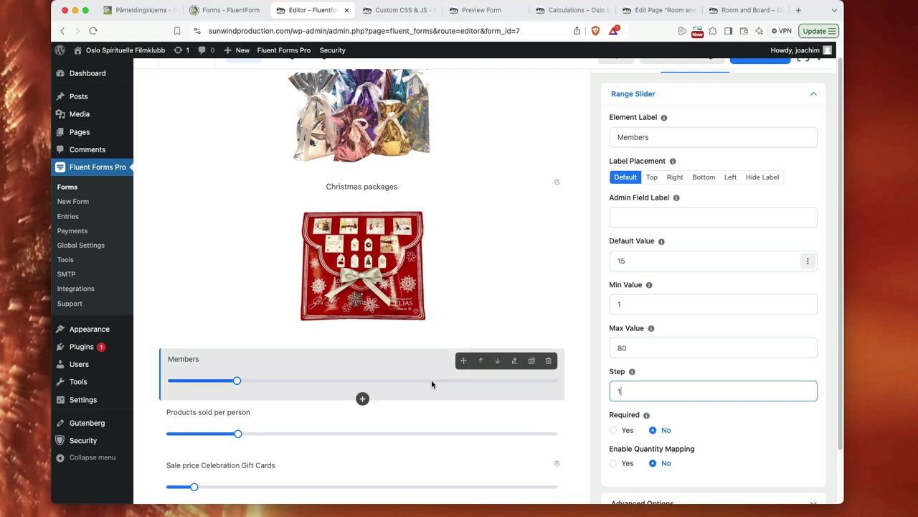
# Review the Members slider's advanced options, including name attribute and conditional logic, and return to its general settings.
pyautogui.scroll(-3, 744, 406)
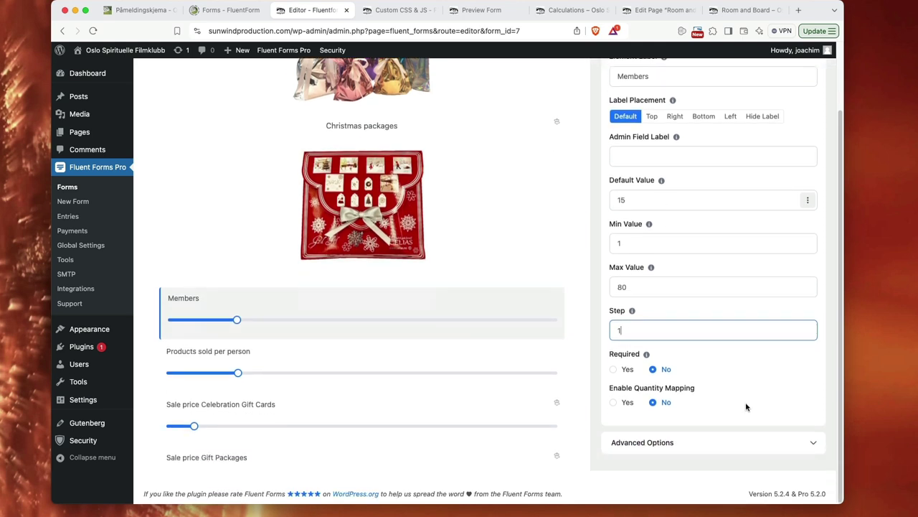
pyautogui.click(728, 442)
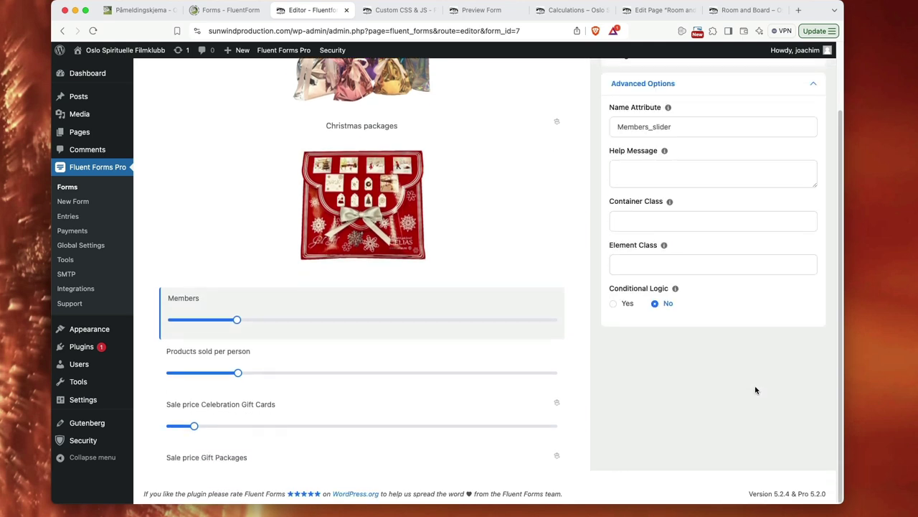
pyautogui.scroll(3, 755, 390)
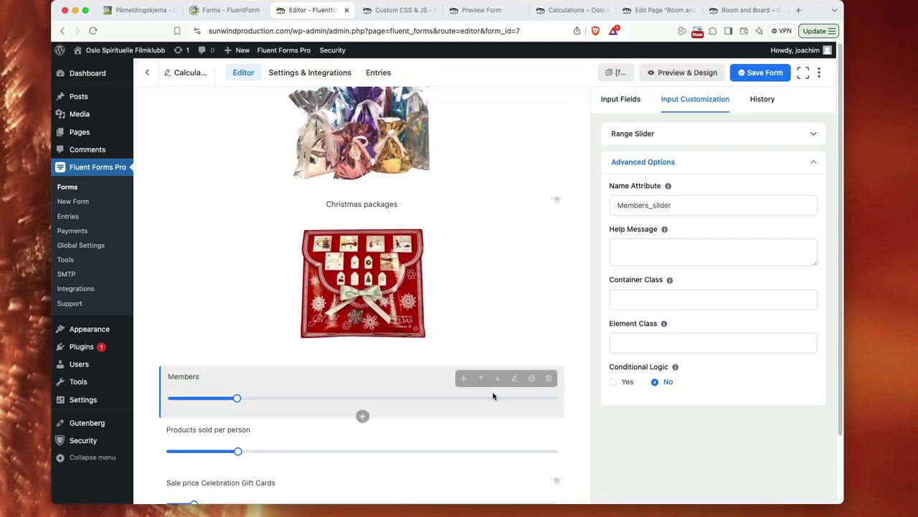
pyautogui.click(400, 381)
pyautogui.scroll(-1, 742, 408)
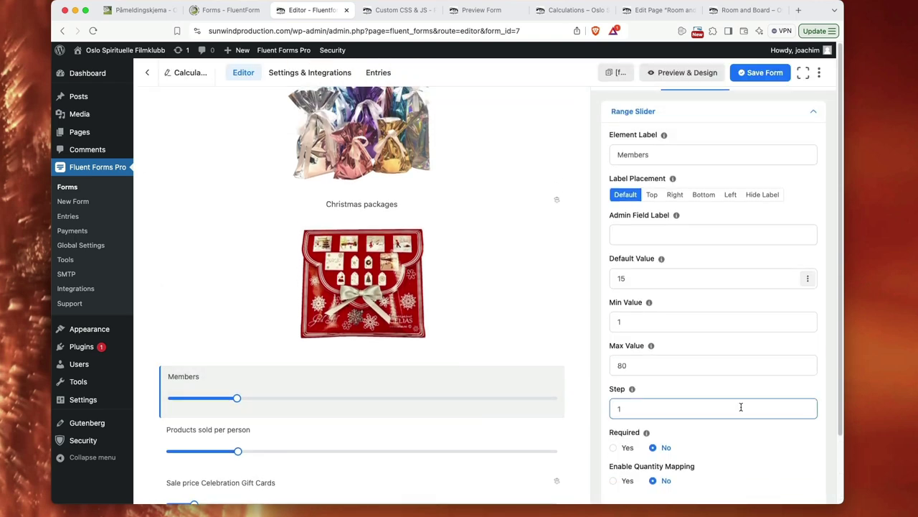
pyautogui.scroll(-3, 759, 397)
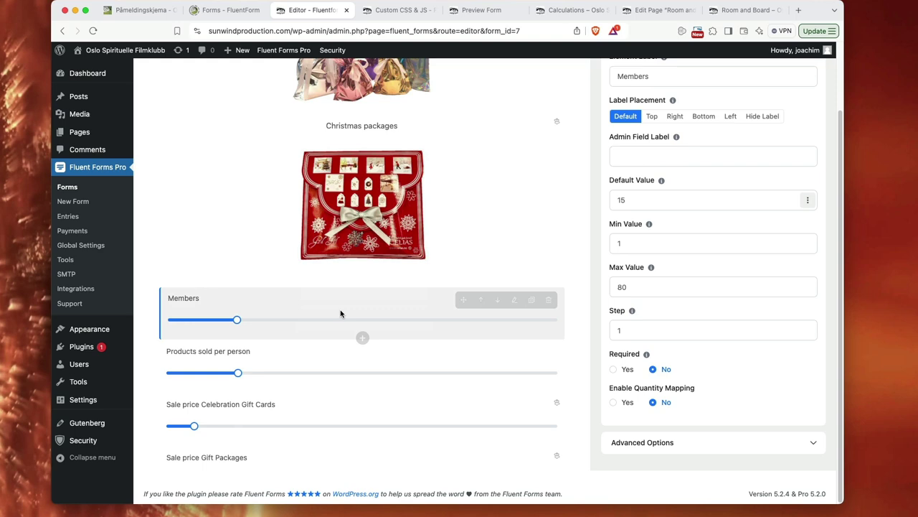
# Open the Products sold per person slider's settings and review its default, range and step values.
pyautogui.scroll(-1, 400, 335)
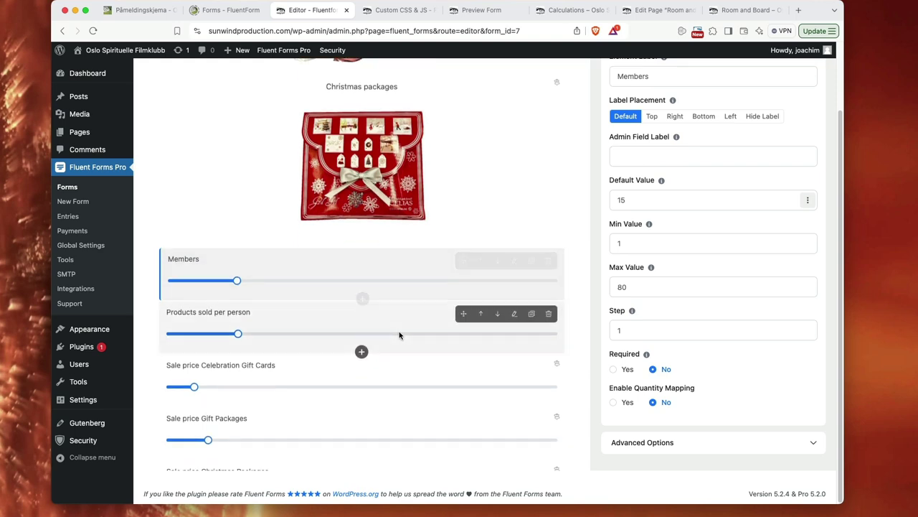
pyautogui.click(361, 316)
pyautogui.scroll(-3, 382, 404)
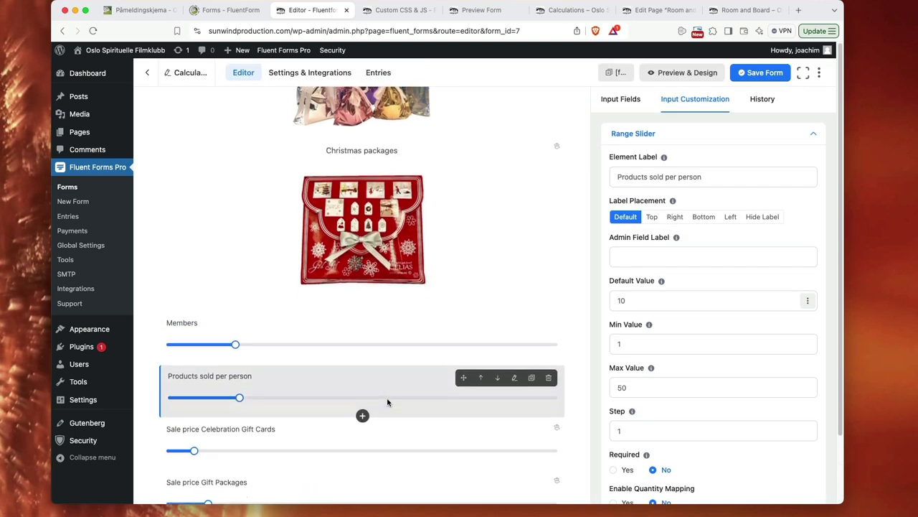
pyautogui.scroll(-2, 381, 398)
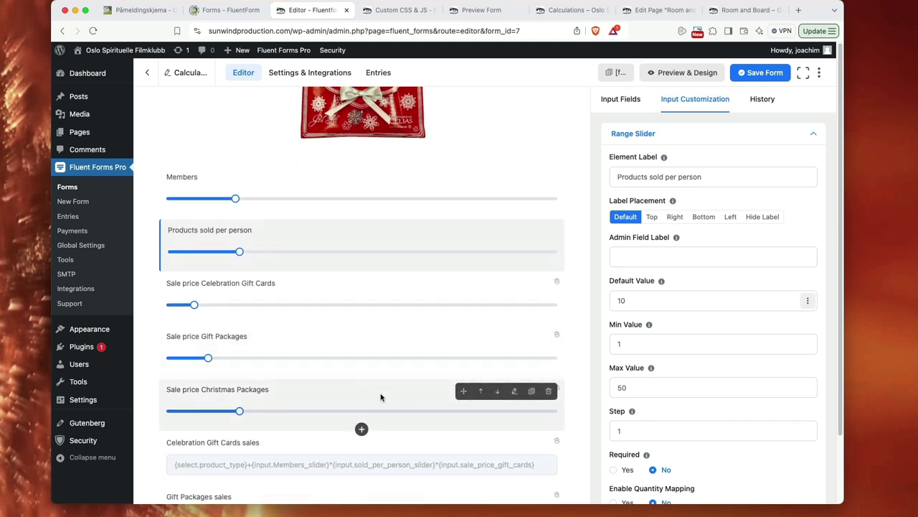
# Open the Select Product Type dropdown's settings to review its options, and look over the sale price sliders below.
pyautogui.scroll(6, 388, 371)
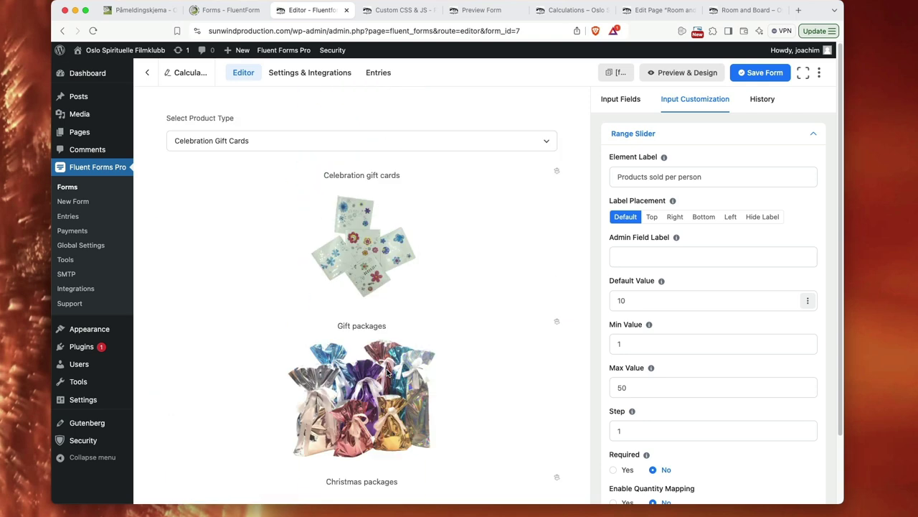
pyautogui.click(269, 145)
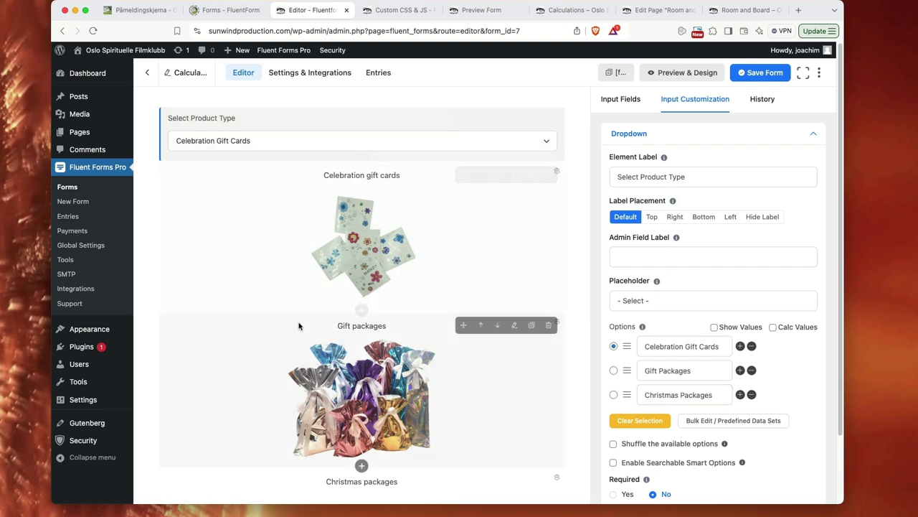
pyautogui.scroll(-5, 301, 326)
pyautogui.scroll(-2, 301, 327)
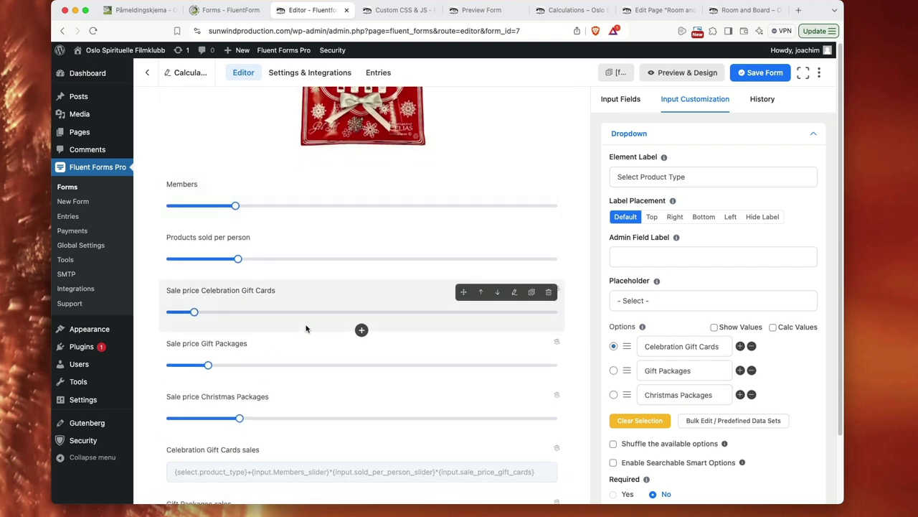
pyautogui.scroll(-1, 306, 328)
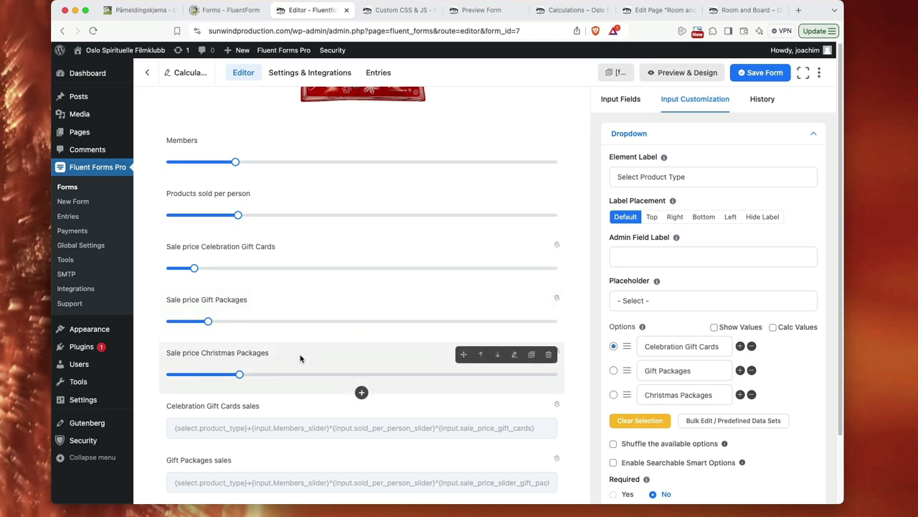
# Review the Sale price Christmas Packages slider's values and conditional logic, keeping Select Product Type as the condition field.
pyautogui.click(301, 359)
pyautogui.scroll(-4, 658, 363)
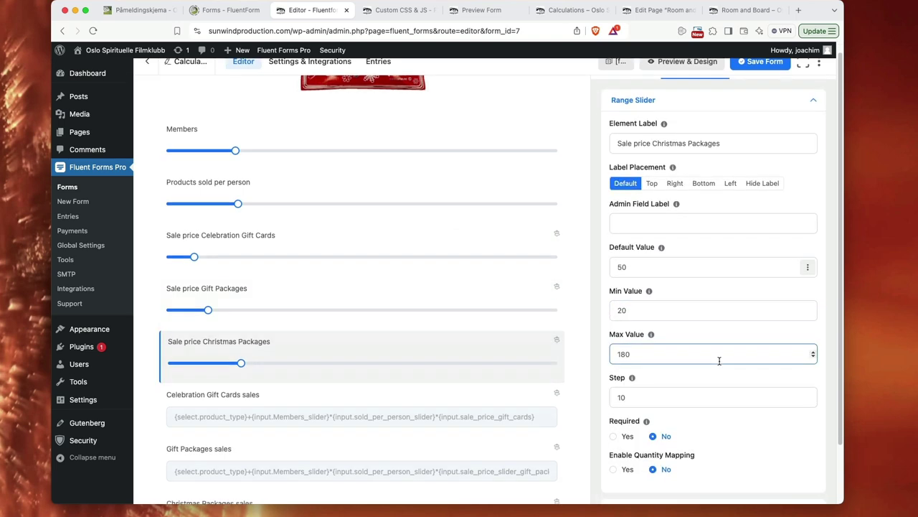
pyautogui.click(712, 439)
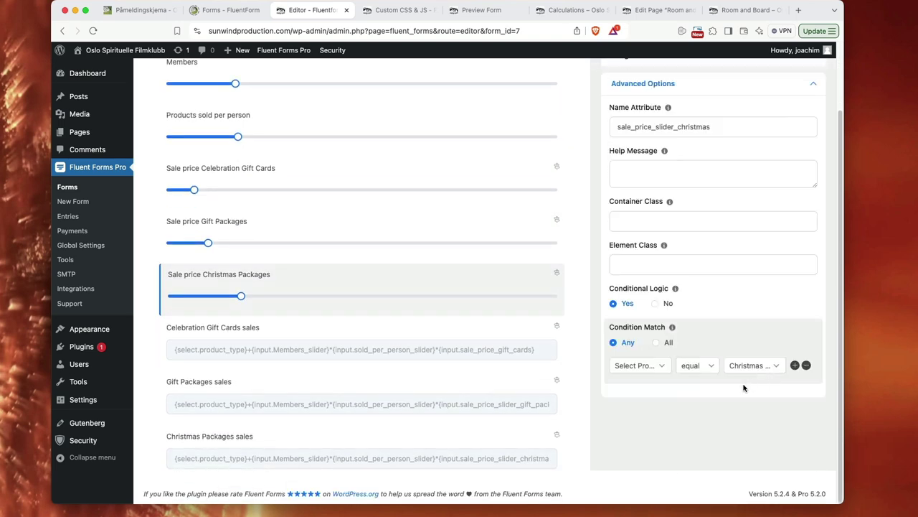
pyautogui.click(642, 366)
pyautogui.click(643, 366)
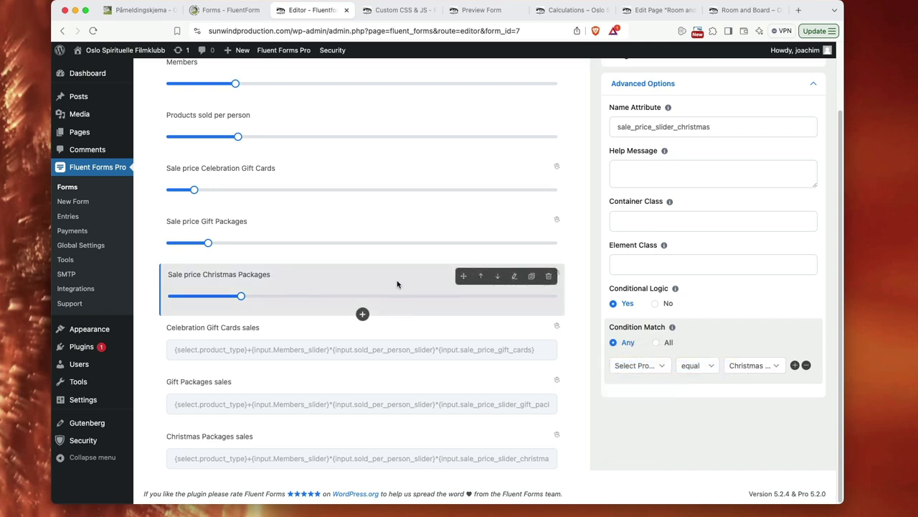
# Open the settings of the Sale price Gift Packages and Sale price Celebration Gift Cards sliders to compare their values.
pyautogui.click(343, 225)
pyautogui.scroll(2, 345, 225)
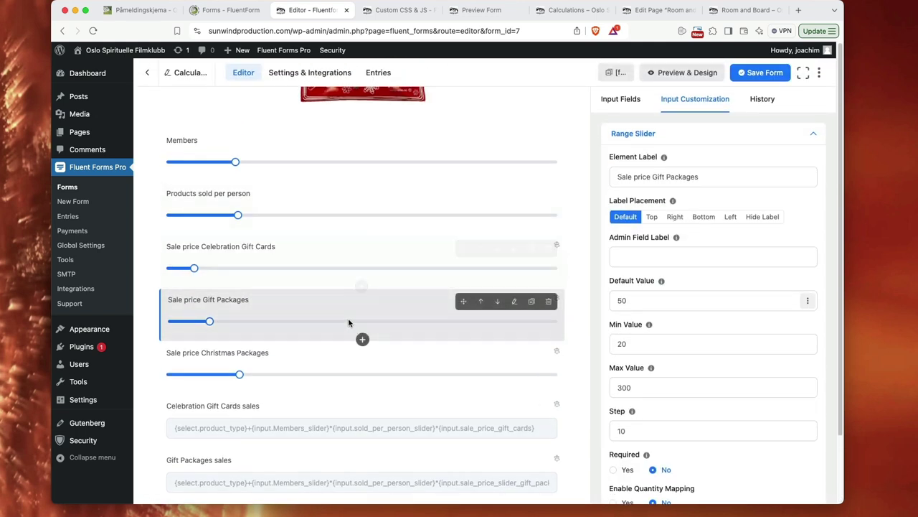
pyautogui.click(375, 242)
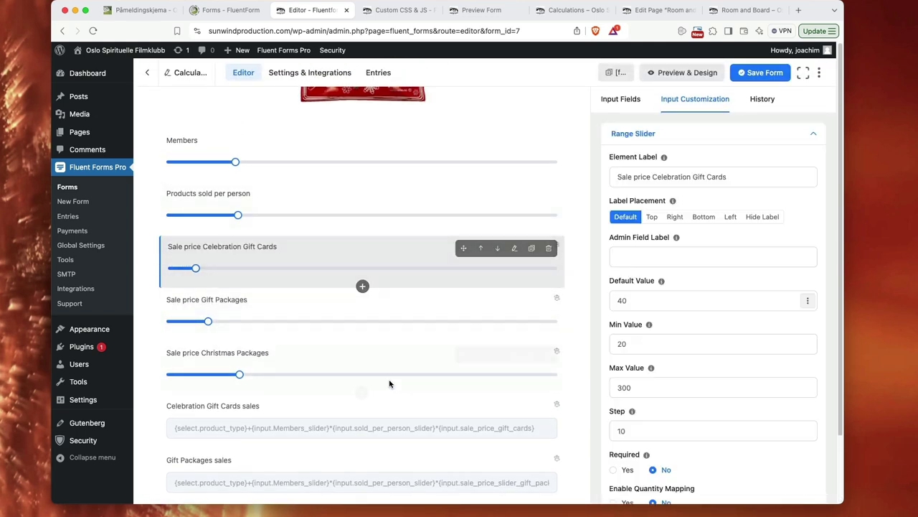
# Open the Celebration Gift Cards sales field's settings and review its advanced options, including prefix, conditional logic and calculation.
pyautogui.scroll(10, 391, 275)
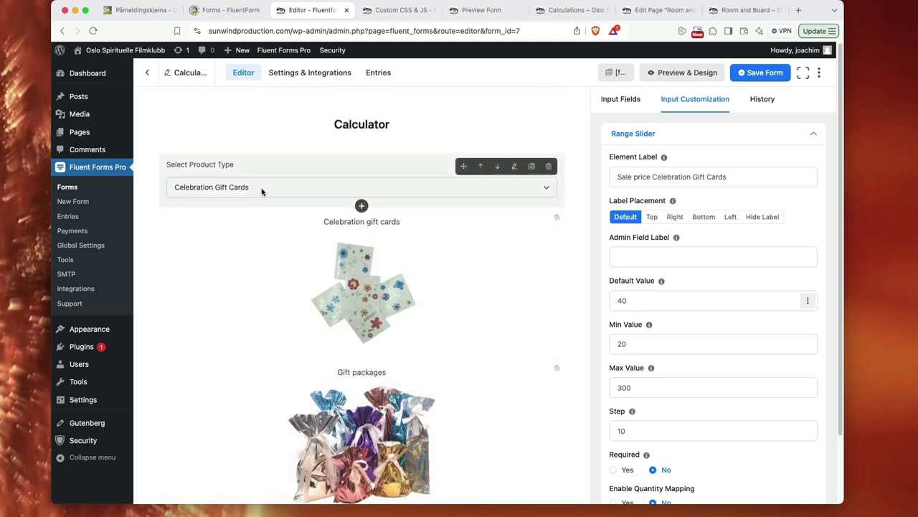
pyautogui.scroll(-10, 363, 359)
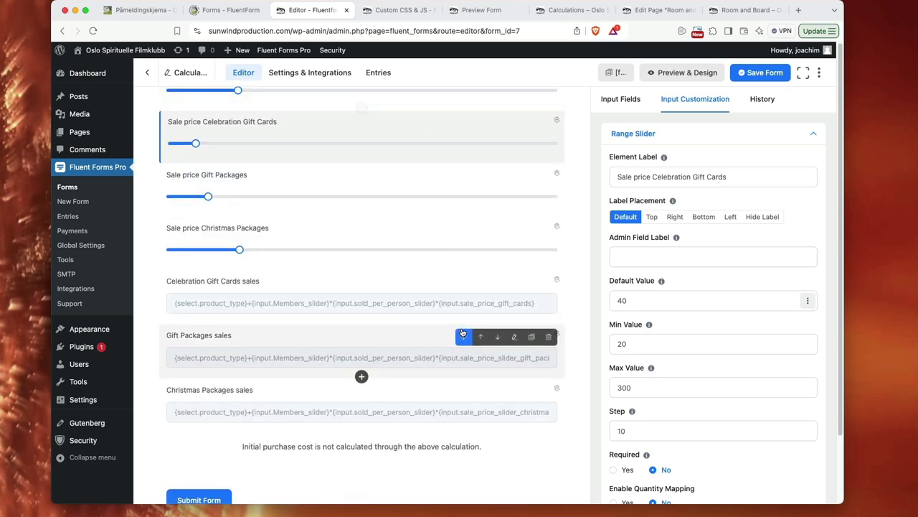
pyautogui.click(333, 280)
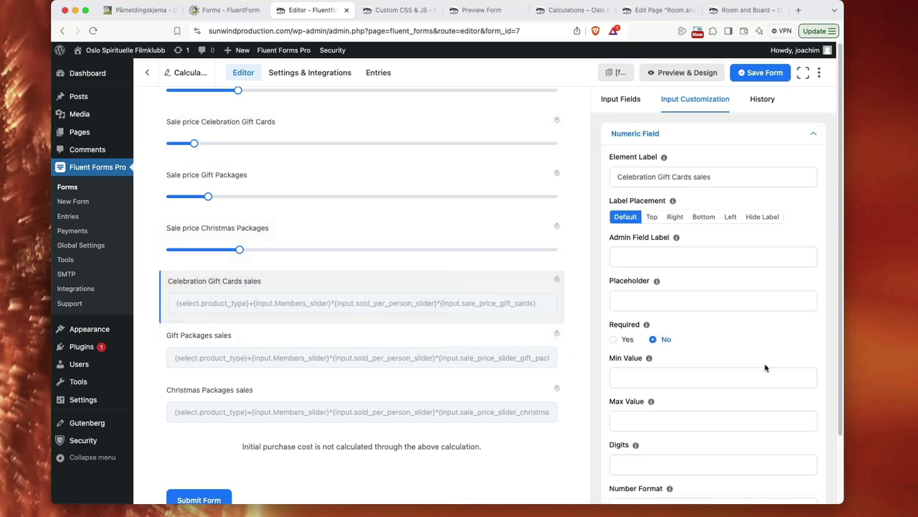
pyautogui.scroll(-1, 780, 406)
pyautogui.scroll(-5, 778, 438)
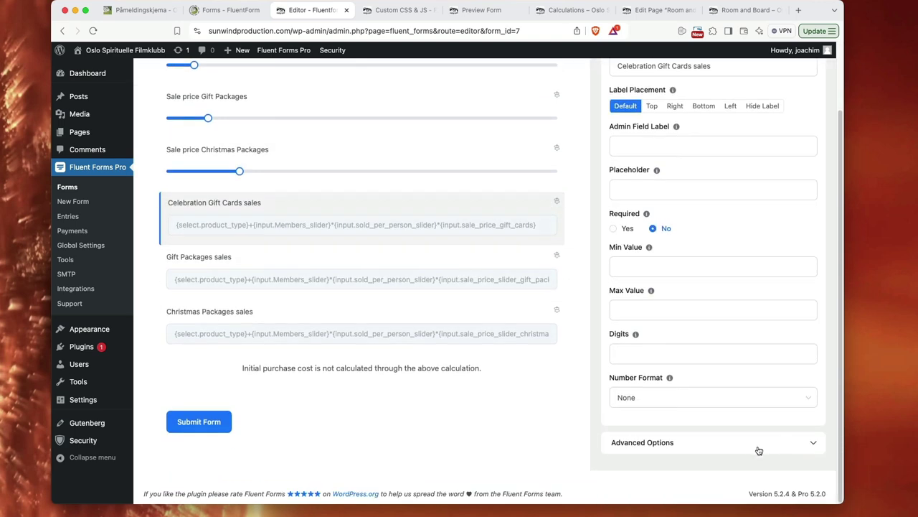
pyautogui.scroll(-10, 744, 426)
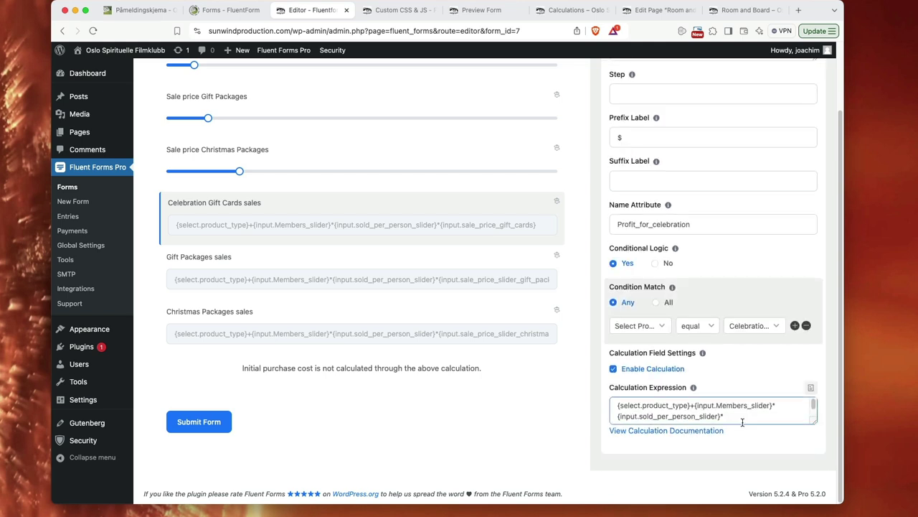
# Examine the Celebration Gift Cards sales calculation expression against the form's sliders, enlarging the expression box to show the whole formula.
pyautogui.moveTo(690, 406); pyautogui.dragTo(617, 406)
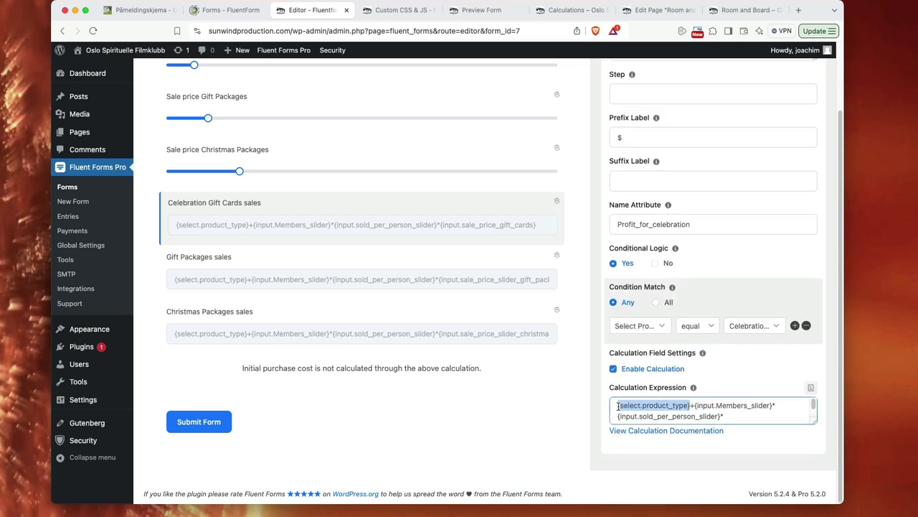
pyautogui.moveTo(481, 385)
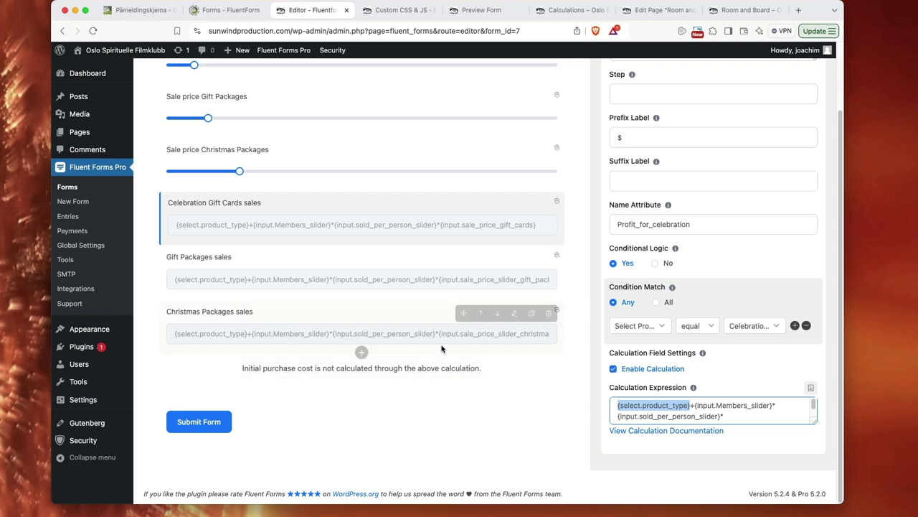
pyautogui.scroll(5, 442, 346)
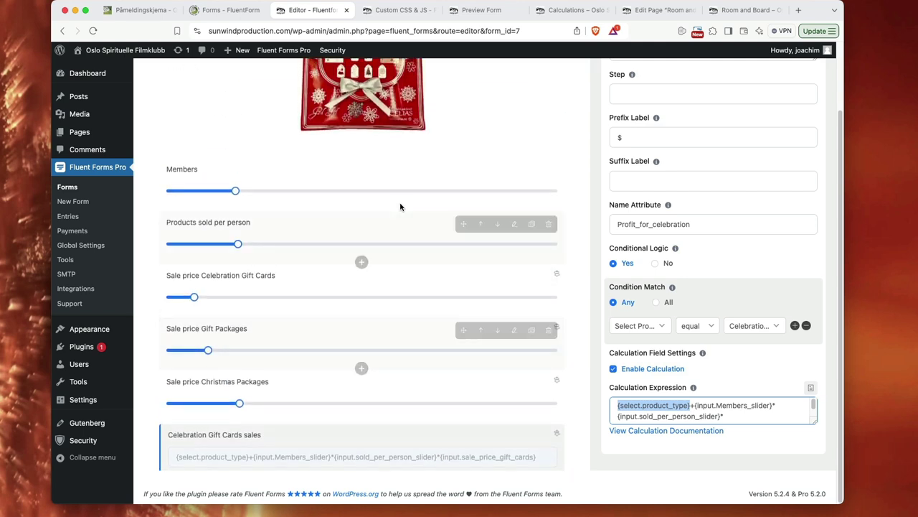
pyautogui.scroll(-2, 449, 330)
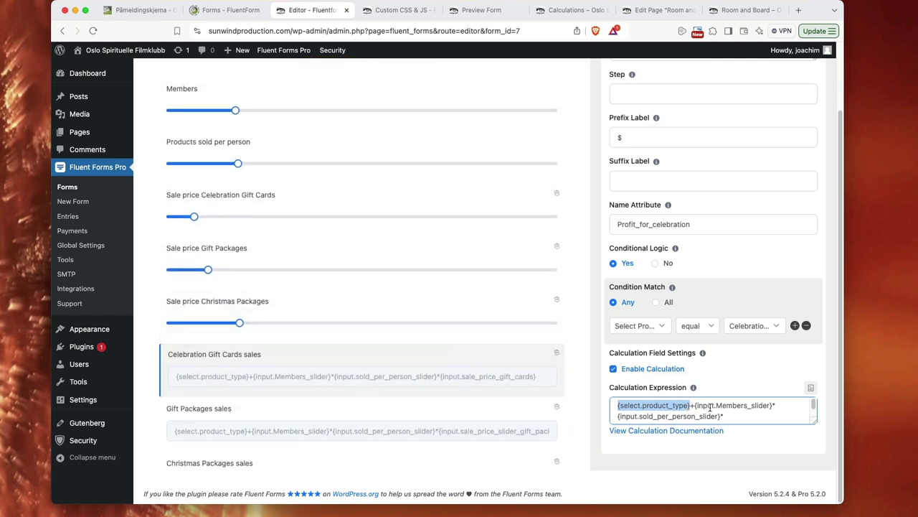
pyautogui.moveTo(738, 419); pyautogui.dragTo(621, 417)
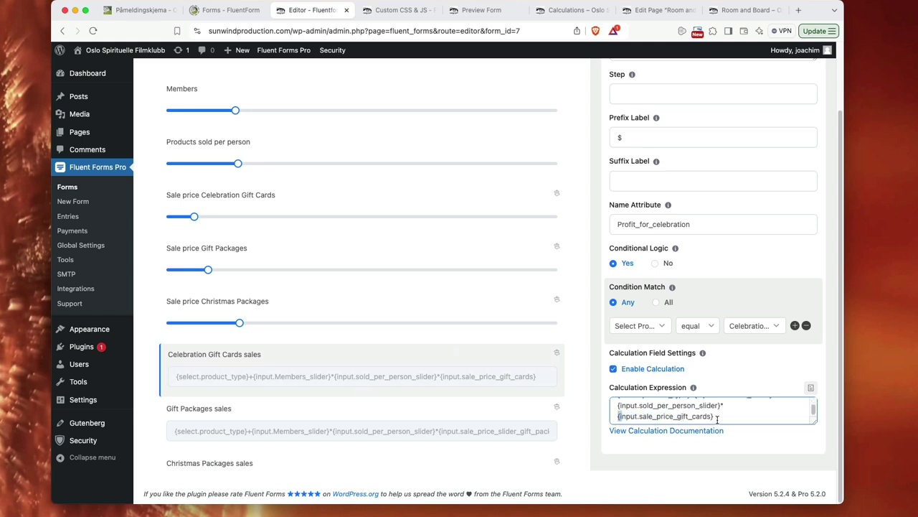
pyautogui.scroll(1, 717, 420)
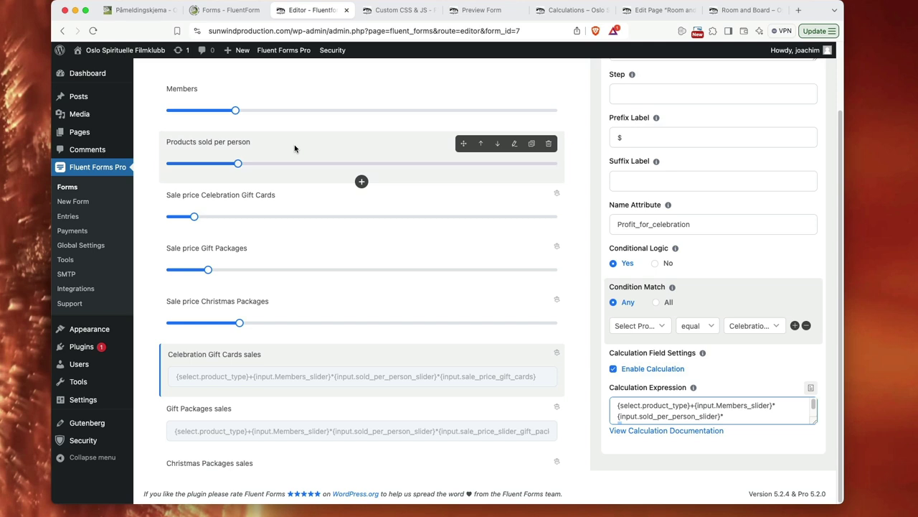
pyautogui.scroll(-1, 747, 420)
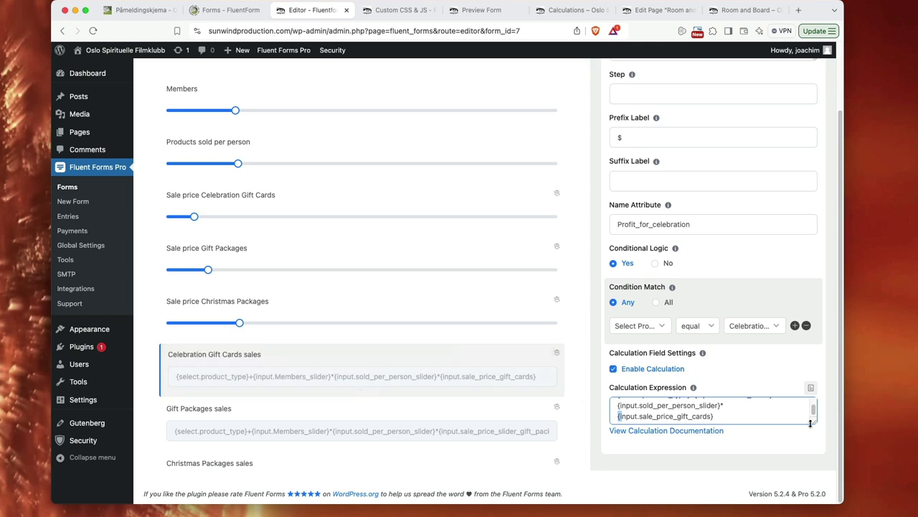
pyautogui.moveTo(814, 423); pyautogui.dragTo(816, 463)
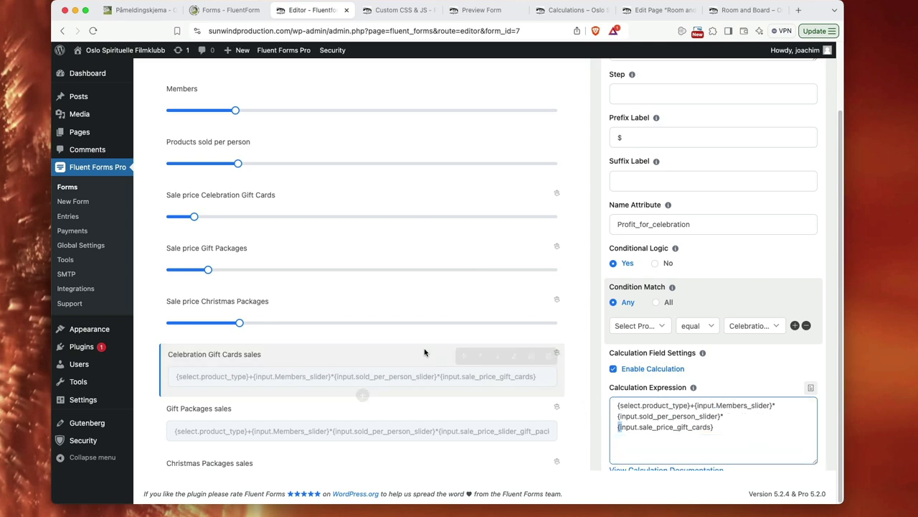
# Open the Select Product Type dropdown's advanced options to check its name attribute.
pyautogui.scroll(15, 435, 376)
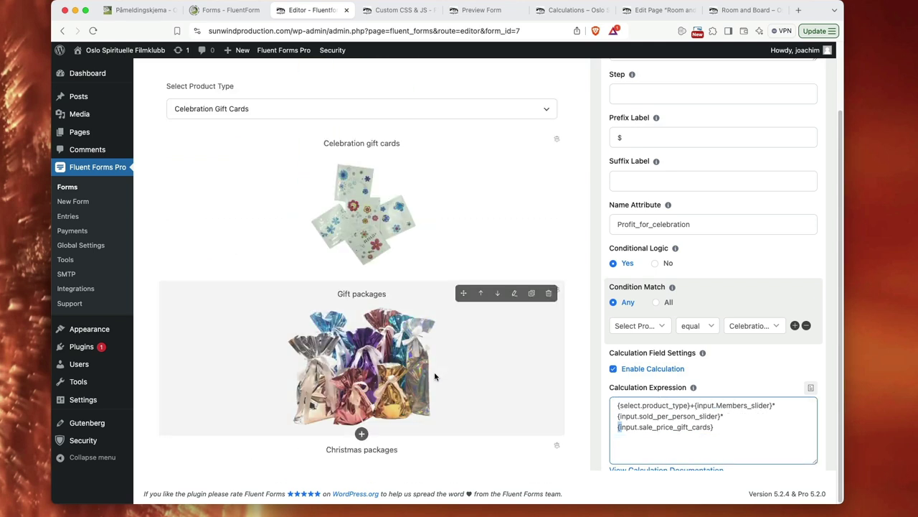
pyautogui.click(398, 102)
pyautogui.scroll(-3, 764, 381)
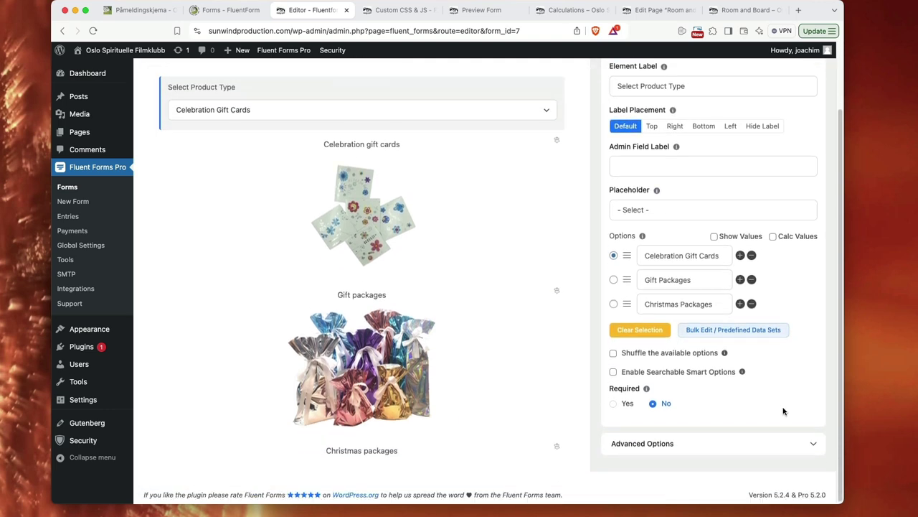
pyautogui.click(764, 444)
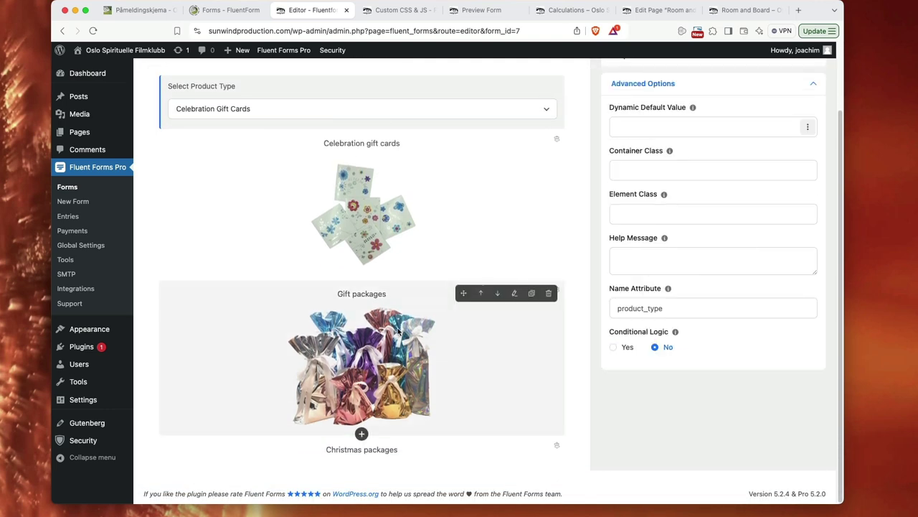
# Open the settings of the Members and Sale price Celebration Gift Cards sliders as inputs of the sales calculation.
pyautogui.scroll(-5, 362, 337)
pyautogui.click(340, 331)
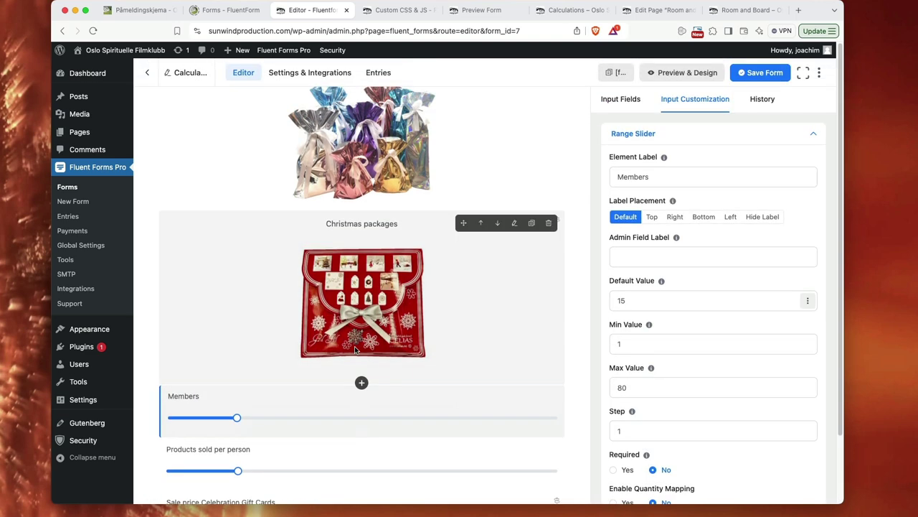
pyautogui.scroll(-1, 362, 396)
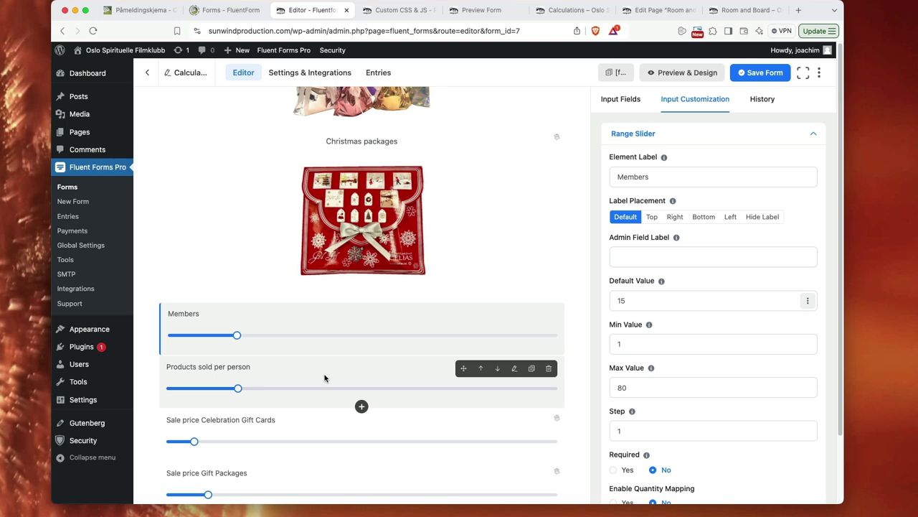
pyautogui.click(314, 420)
pyautogui.scroll(-1, 353, 409)
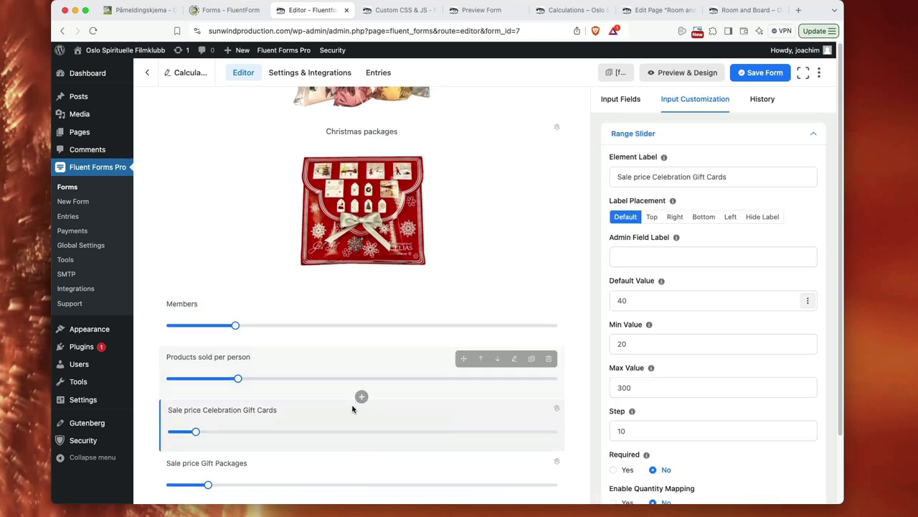
pyautogui.scroll(-1, 352, 409)
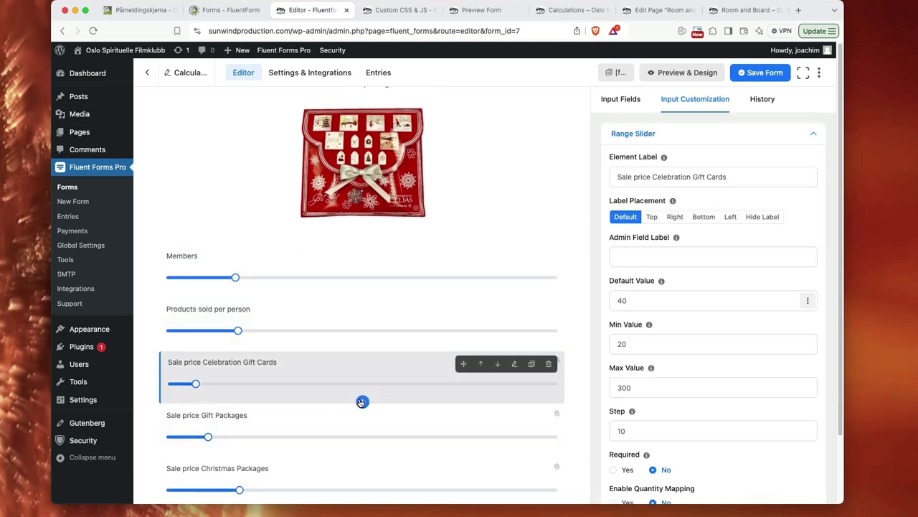
pyautogui.scroll(-3, 362, 402)
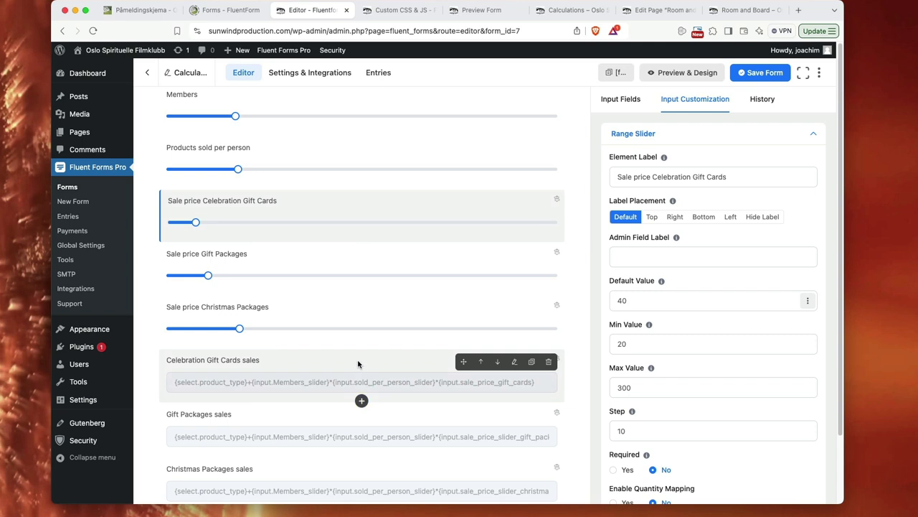
# Open the Celebration Gift Cards, Gift Packages and Christmas Packages sales fields one after another to view their settings.
pyautogui.click(386, 374)
pyautogui.scroll(-1, 385, 375)
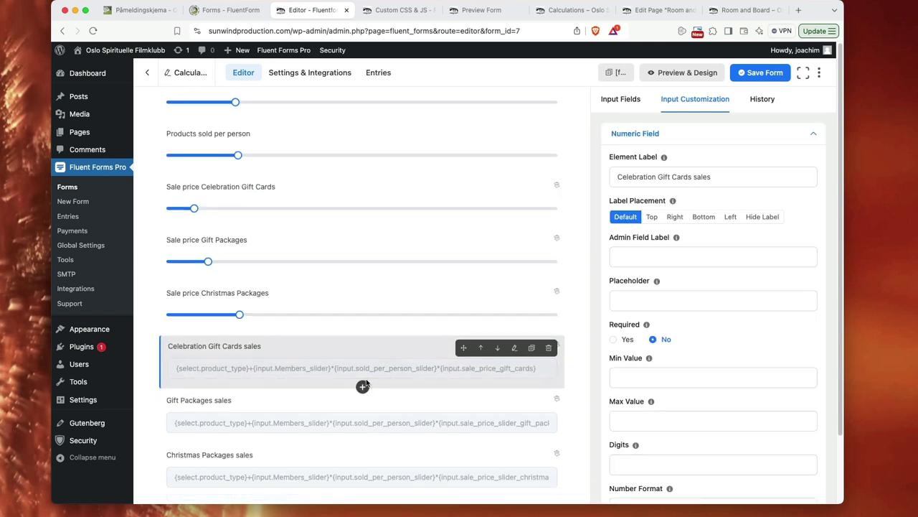
pyautogui.click(420, 404)
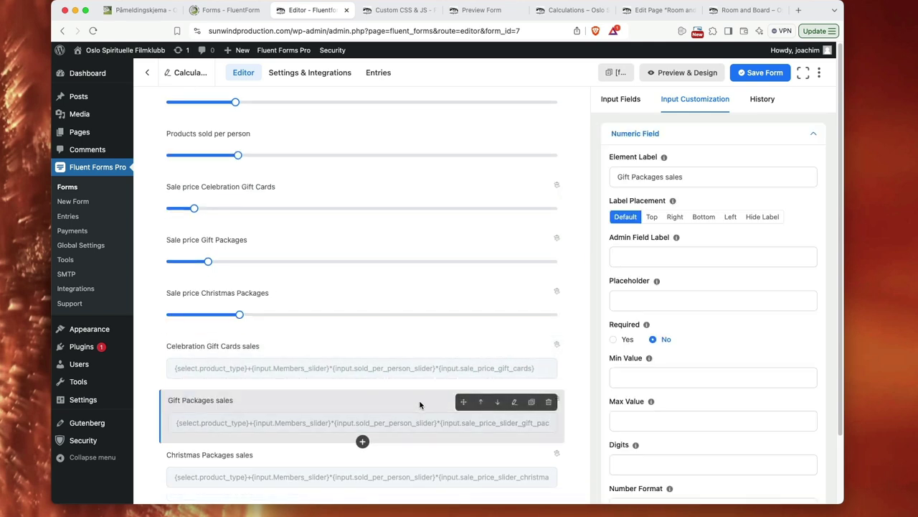
pyautogui.scroll(-1, 421, 404)
pyautogui.click(404, 394)
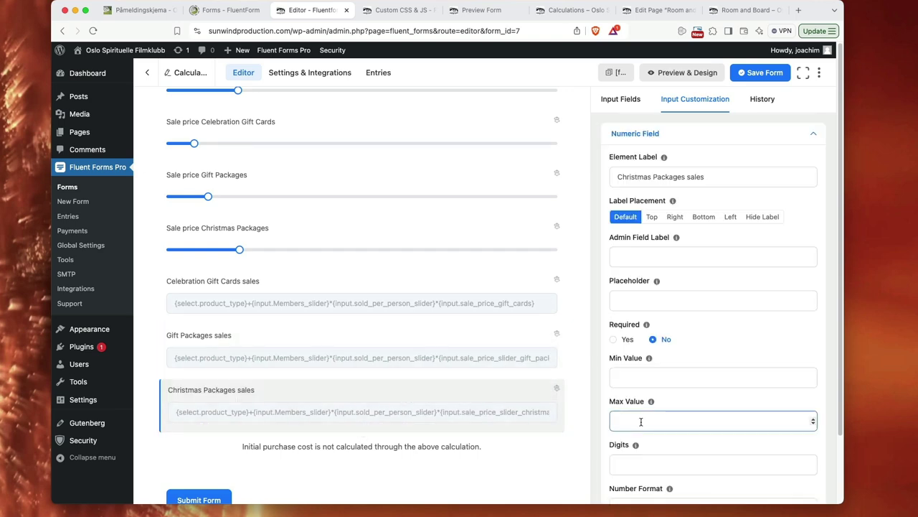
# Expand the Christmas Packages sales field's advanced options and enlarge its calculation expression box to read the full formula.
pyautogui.scroll(-4, 645, 430)
pyautogui.click(681, 442)
pyautogui.scroll(-5, 703, 430)
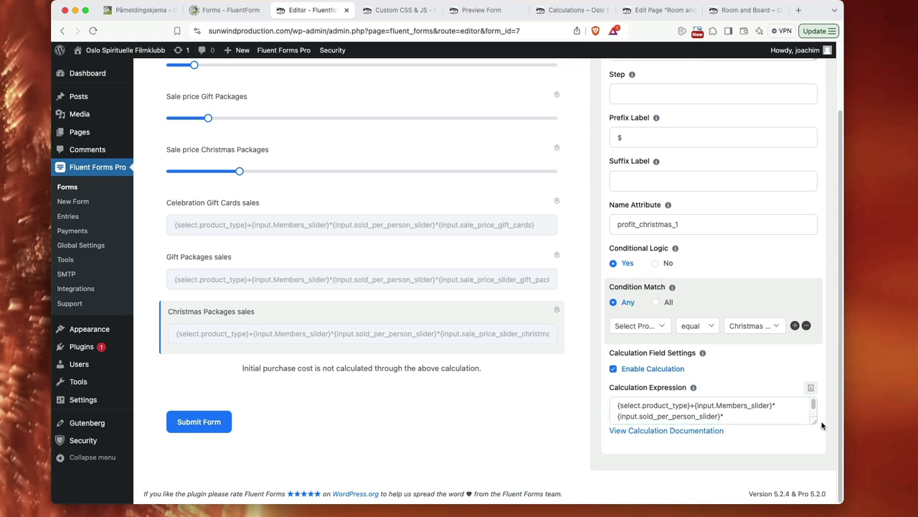
pyautogui.moveTo(814, 421); pyautogui.dragTo(813, 458)
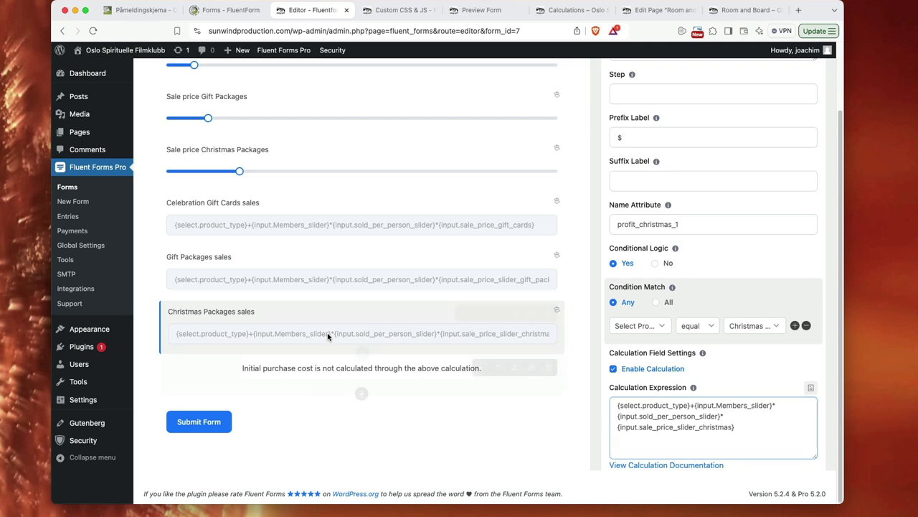
# View the list of form fields that can be inserted into the Christmas Packages sales calculation expression, without adding any.
pyautogui.click(640, 416)
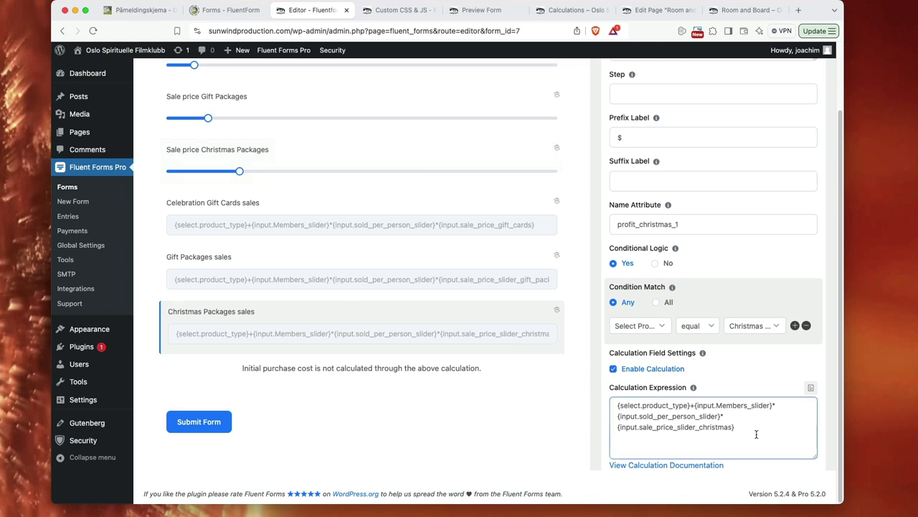
pyautogui.click(810, 387)
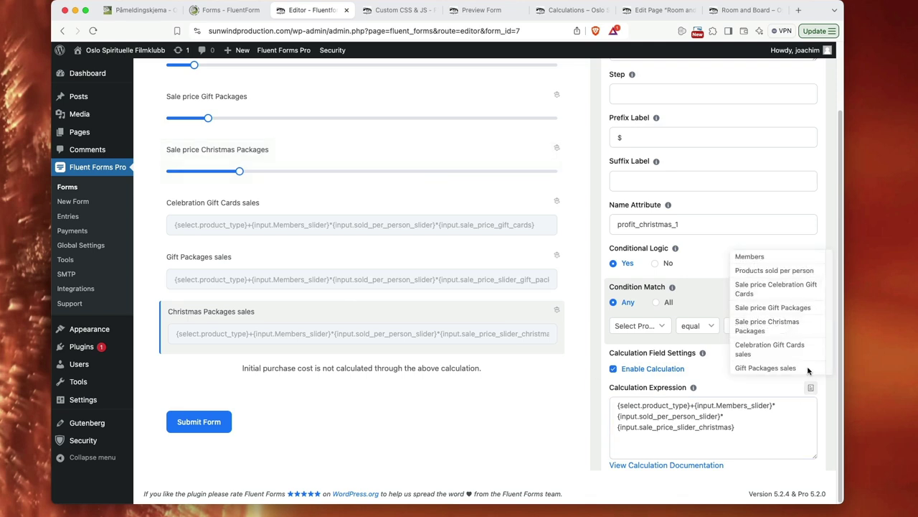
pyautogui.click(759, 425)
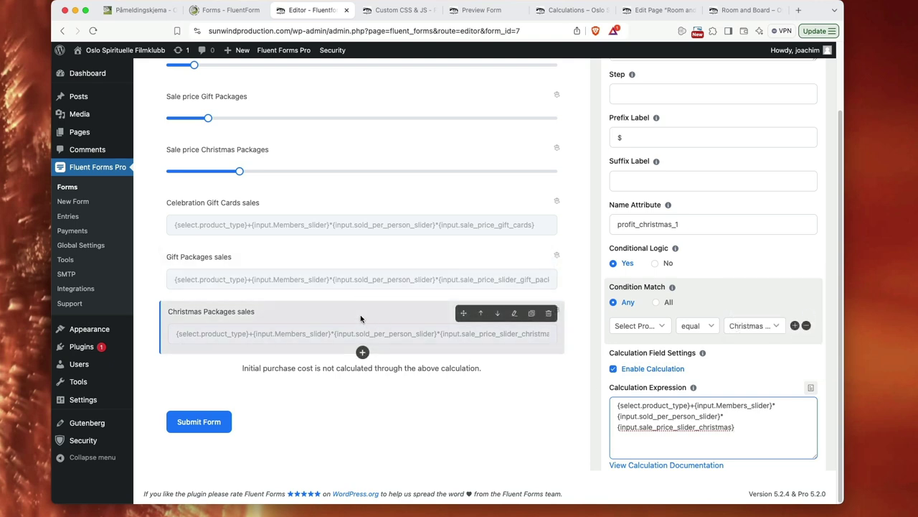
# Open the settings of the custom HTML note about the initial purchase cost, then look back over the form.
pyautogui.click(363, 368)
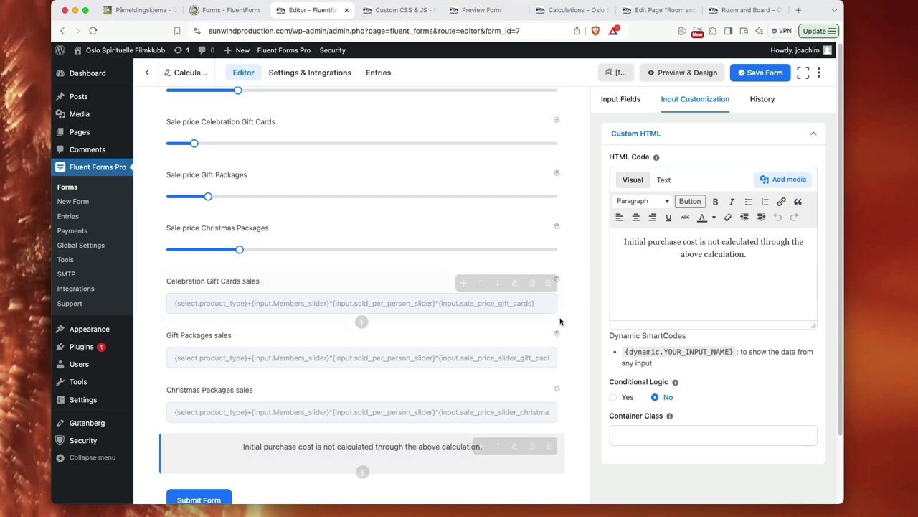
pyautogui.scroll(1, 582, 305)
pyautogui.scroll(10, 582, 305)
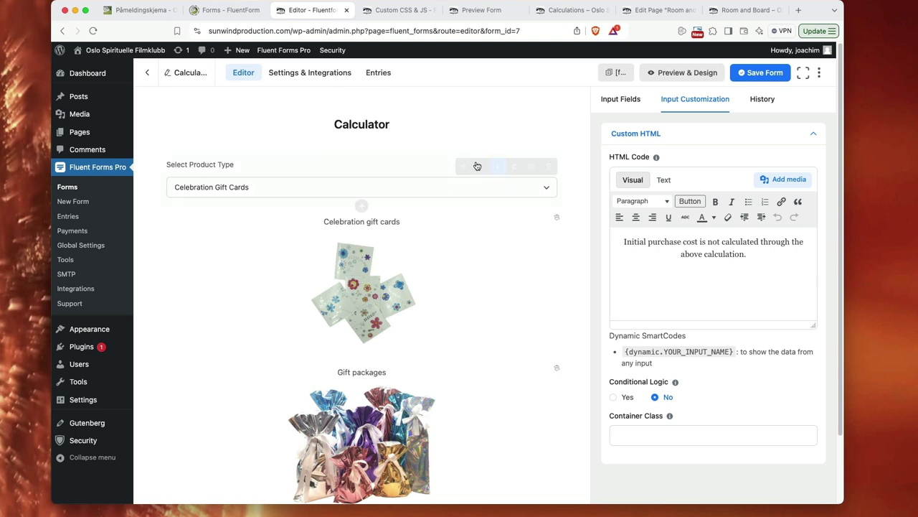
# Open the calculator's Preview & Design page and view the available form style templates, keeping Modern (Bold).
pyautogui.click(296, 75)
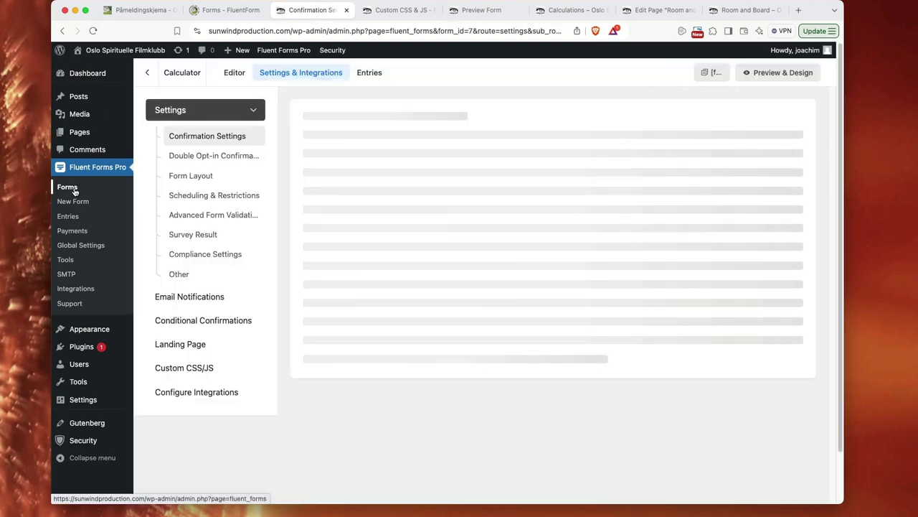
pyautogui.click(779, 73)
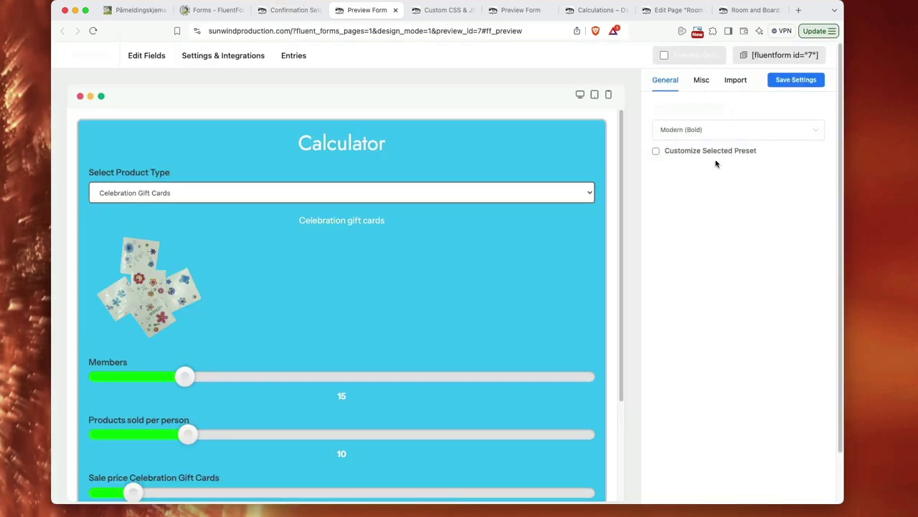
pyautogui.click(724, 130)
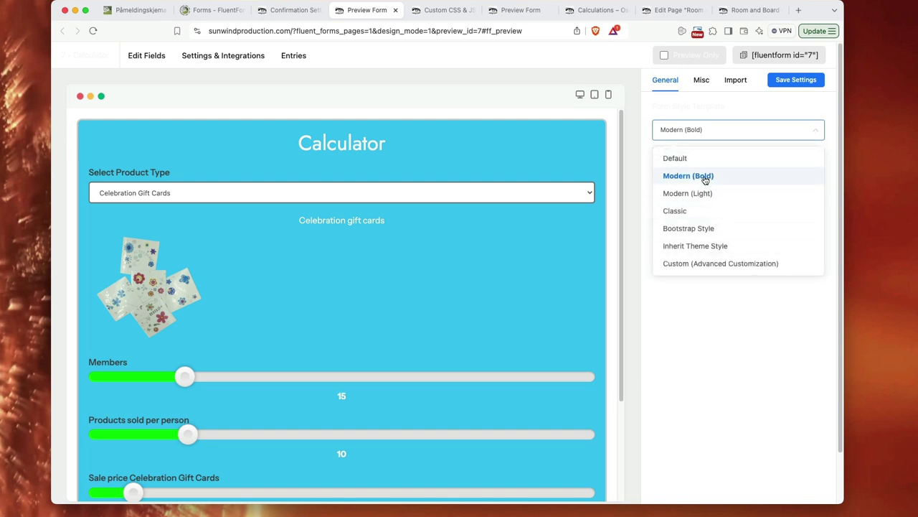
pyautogui.click(731, 102)
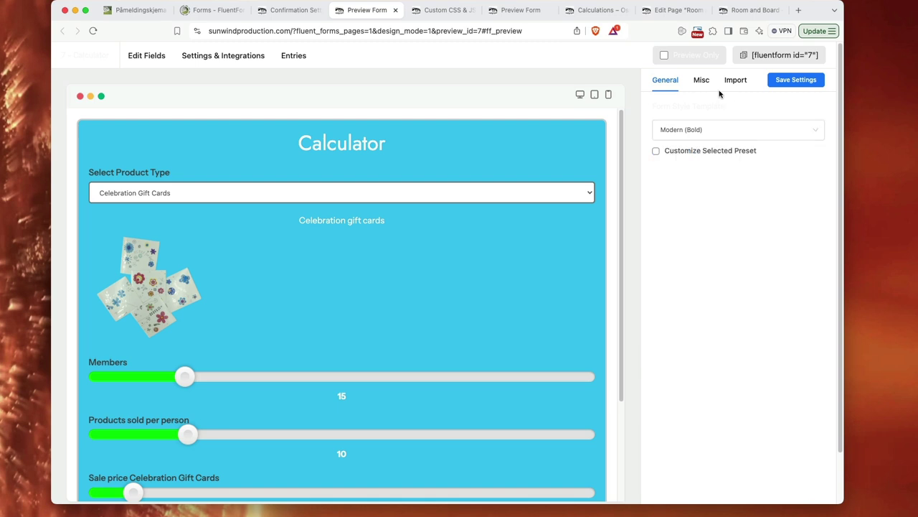
# Open the form's container styles and change the background colour to a deeper blue, about rgba(20, 185, 235, 1).
pyautogui.click(705, 83)
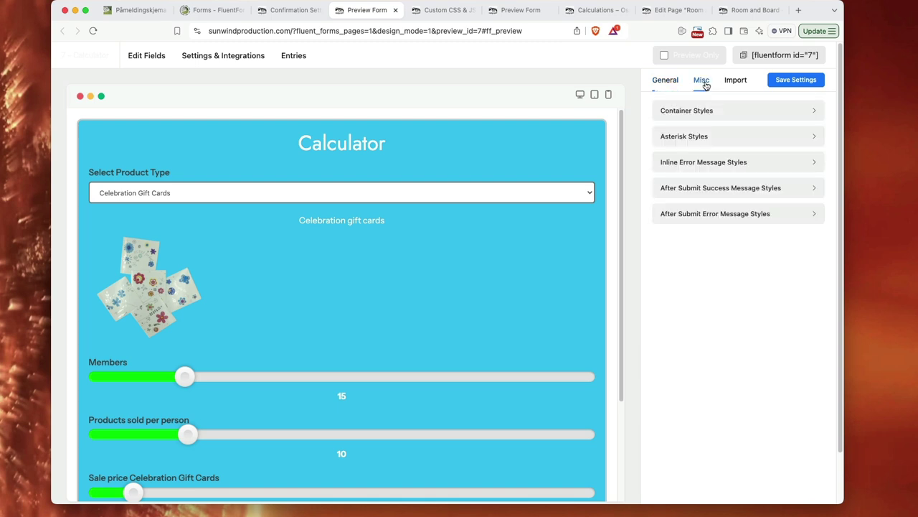
pyautogui.click(754, 115)
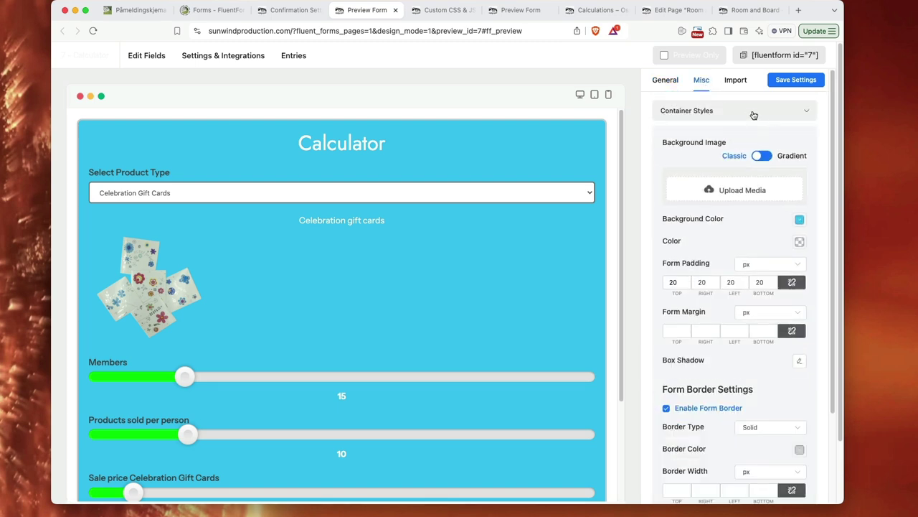
pyautogui.scroll(-2, 746, 208)
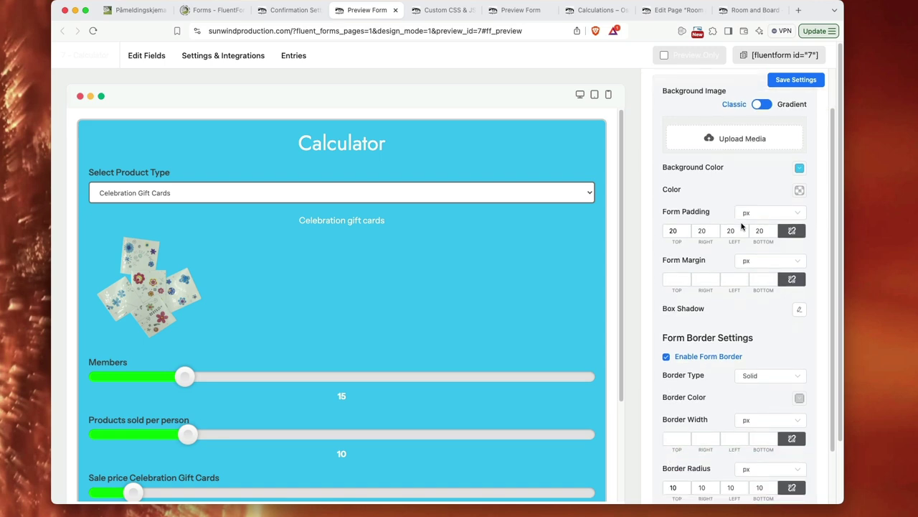
pyautogui.click(800, 170)
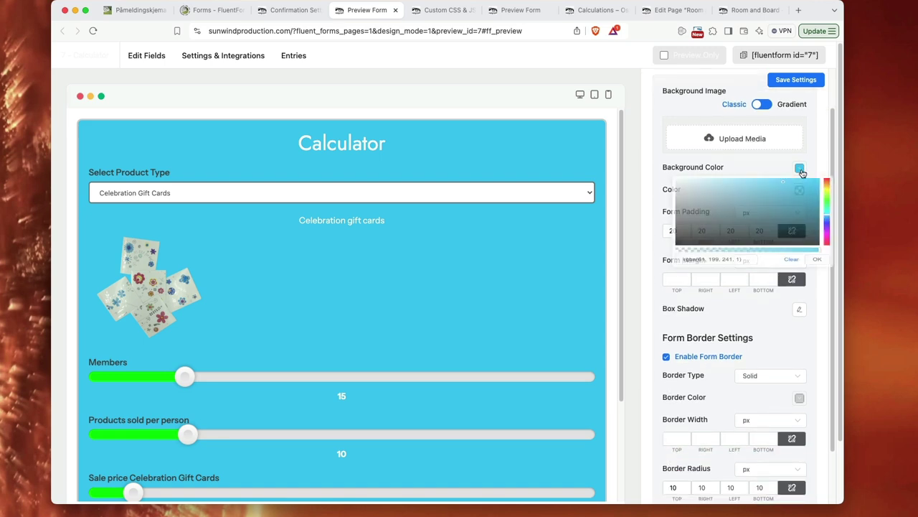
pyautogui.moveTo(777, 215); pyautogui.dragTo(810, 189)
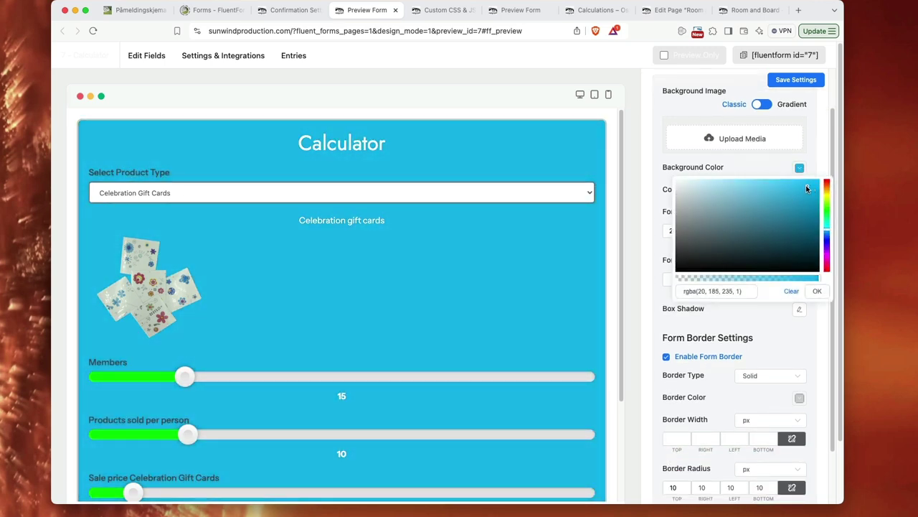
pyautogui.click(750, 171)
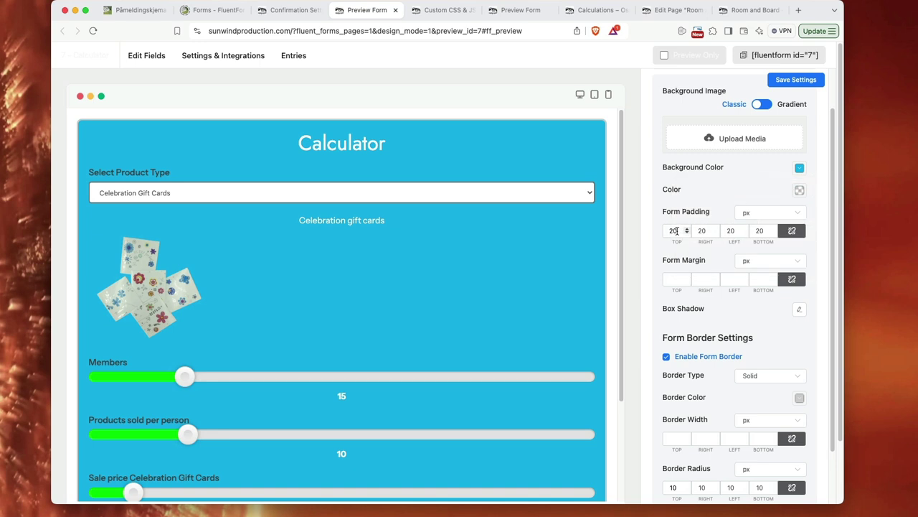
# Try a form padding of 80 px on all sides, and set it back to 20 px.
pyautogui.click(669, 231)
pyautogui.write('8')
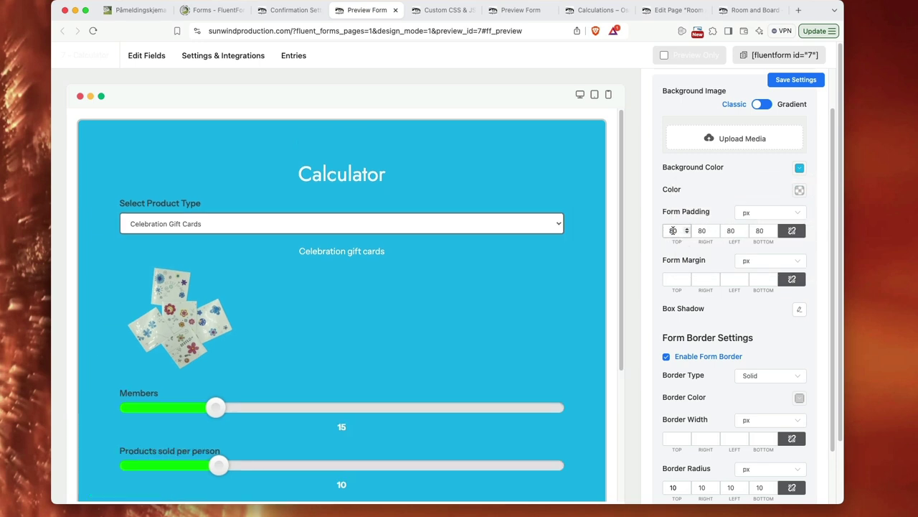
pyautogui.press('BackSpace')
pyautogui.write('2')
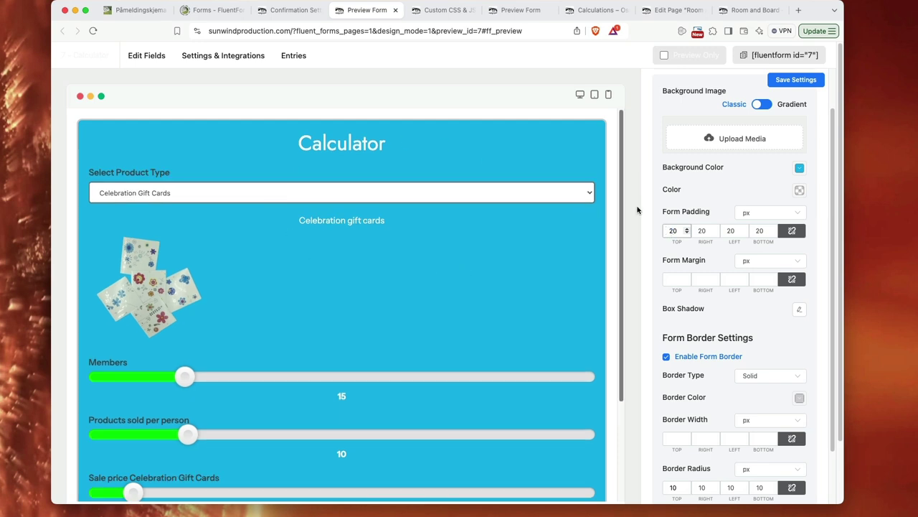
# Disable the form border in the container styles and enable it again.
pyautogui.scroll(-2, 737, 334)
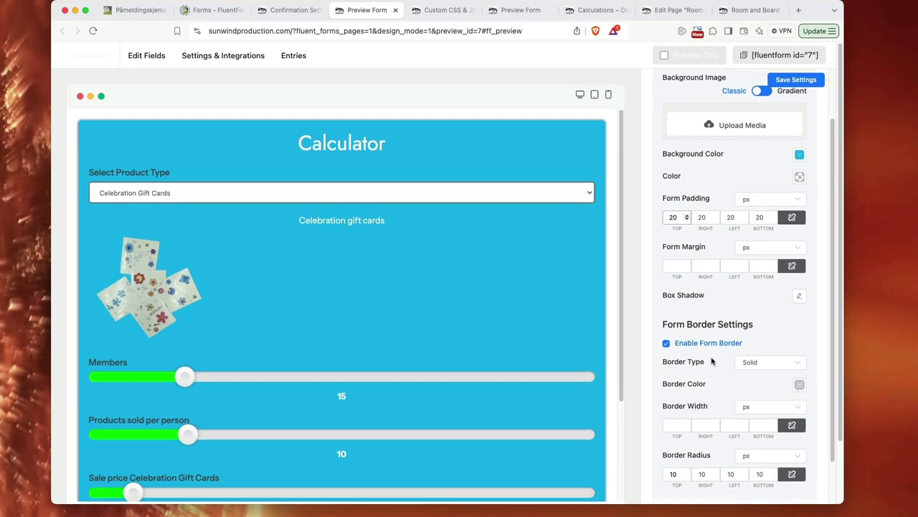
pyautogui.click(667, 330)
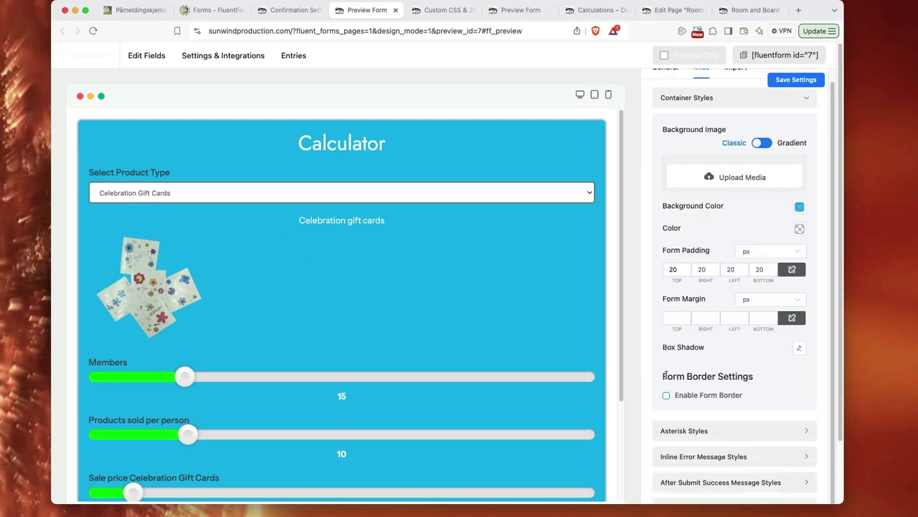
pyautogui.click(667, 396)
# Change the form's border colour to a darker grey, about rgba(142, 134, 134, 1).
pyautogui.scroll(-3, 765, 359)
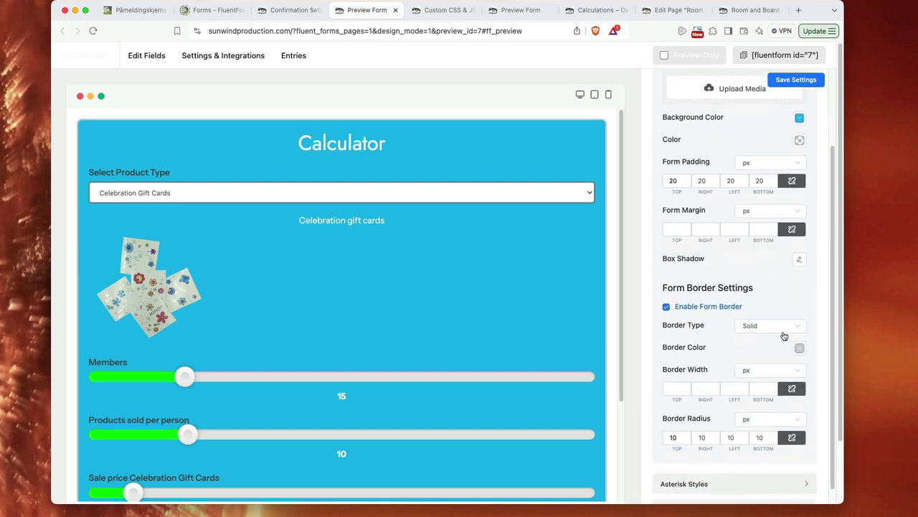
pyautogui.click(799, 350)
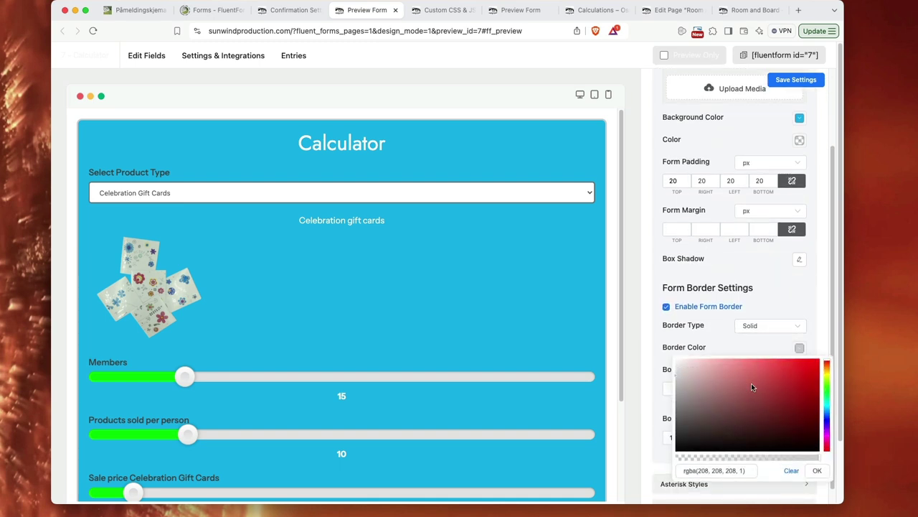
pyautogui.moveTo(780, 371); pyautogui.dragTo(684, 406)
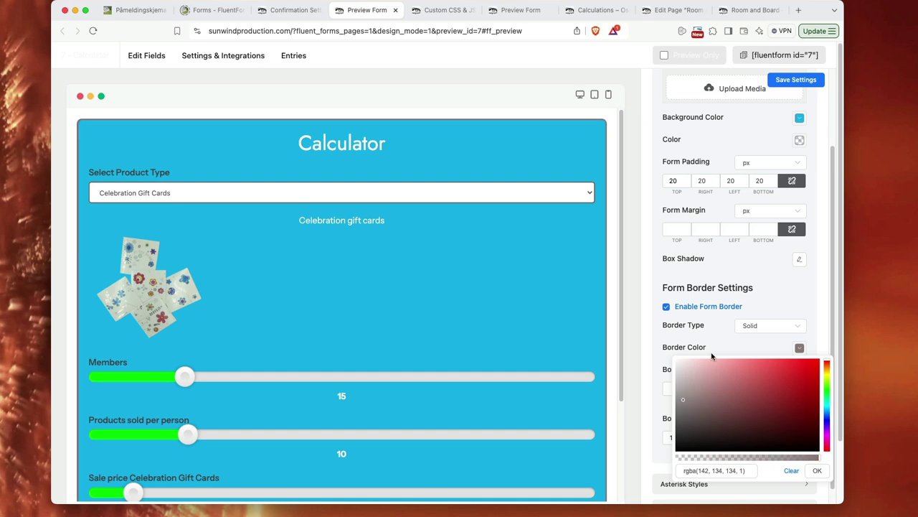
pyautogui.click(769, 299)
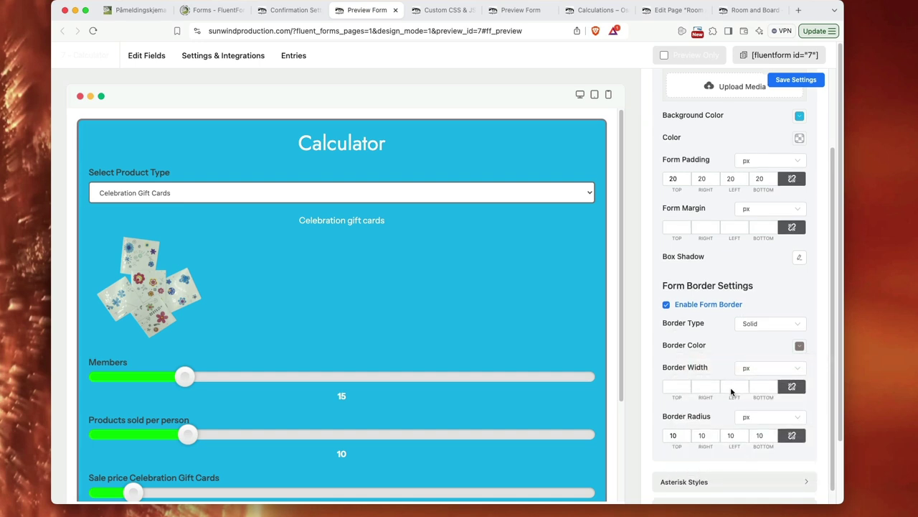
# Try a border radius of 90 px on all corners, and set it back to 10 px.
pyautogui.doubleClick(673, 435)
pyautogui.write('90')
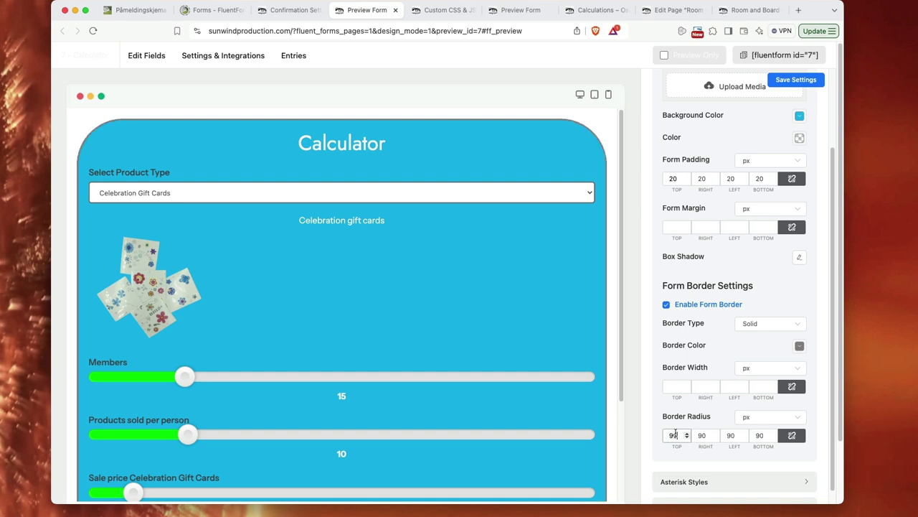
pyautogui.doubleClick(673, 435)
pyautogui.write('10')
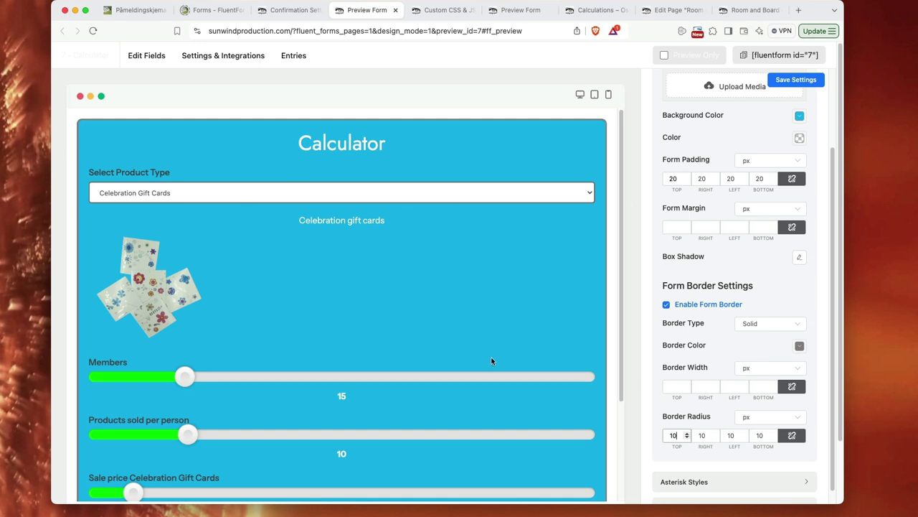
# Look over the lower part of the form preview and compare it with the calculator on the published Room and Board page.
pyautogui.scroll(-3, 492, 361)
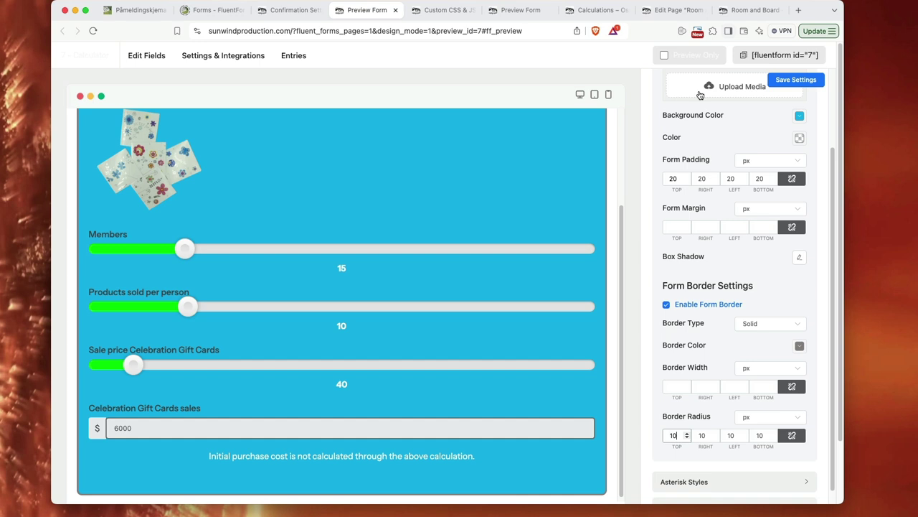
pyautogui.scroll(-1, 574, 253)
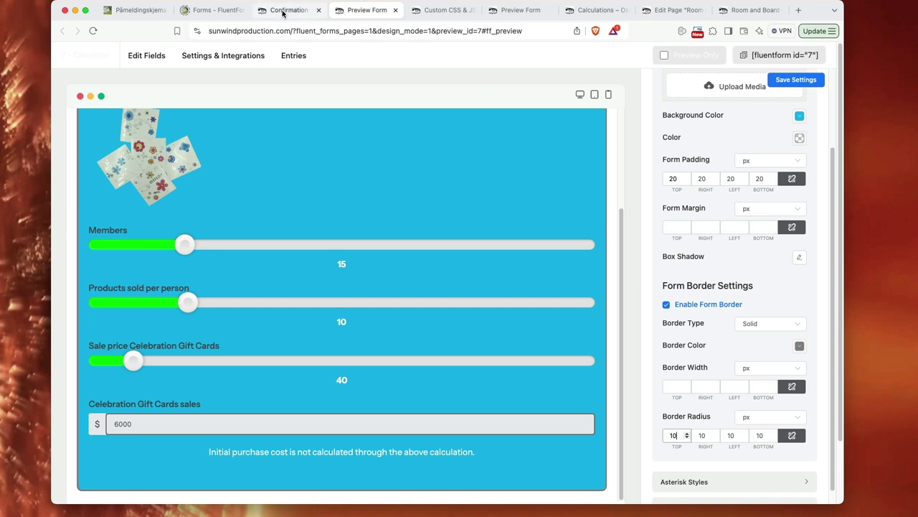
pyautogui.click(588, 11)
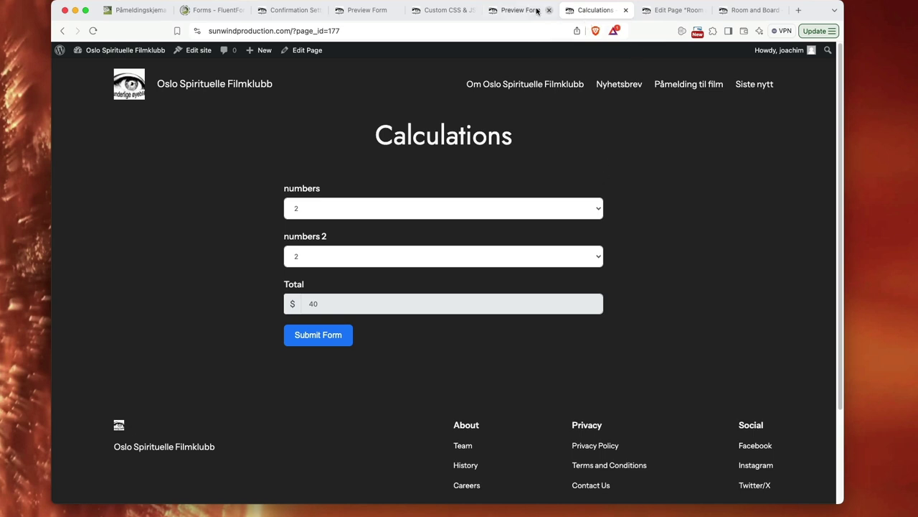
pyautogui.click(749, 10)
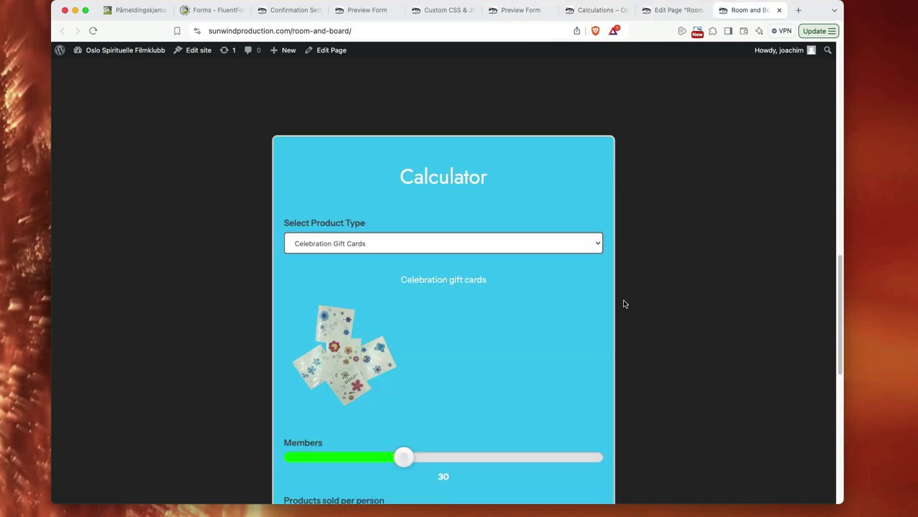
pyautogui.scroll(-2, 622, 309)
pyautogui.scroll(-6, 622, 313)
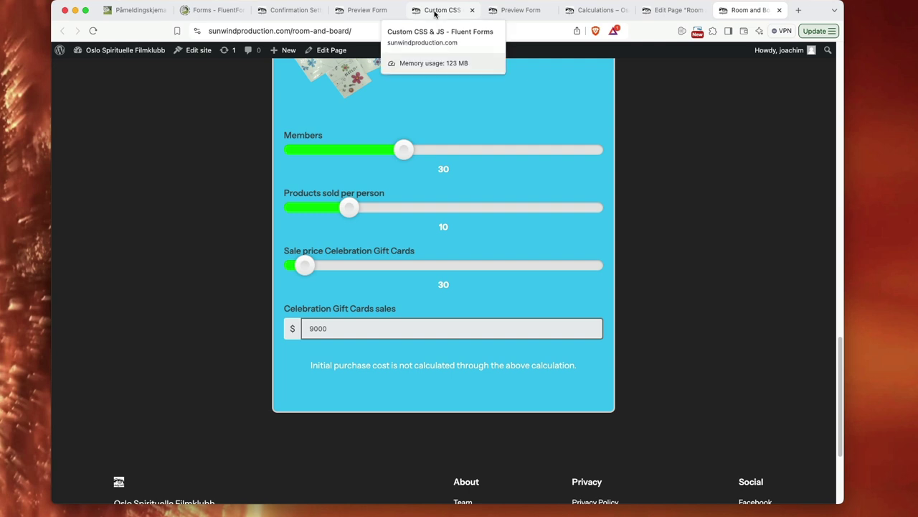
# Delete the calculator's custom CSS rule that hides the submit button and save the Custom CSS & JS settings.
pyautogui.click(290, 10)
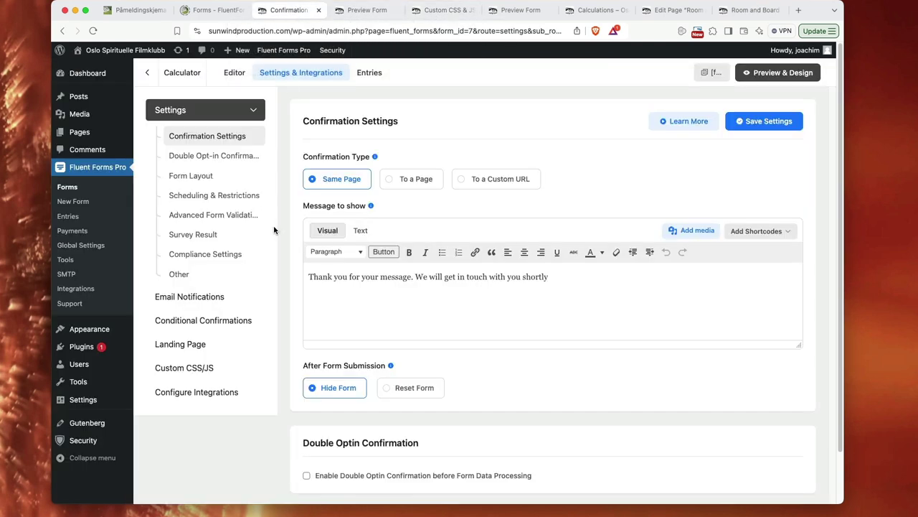
pyautogui.click(185, 368)
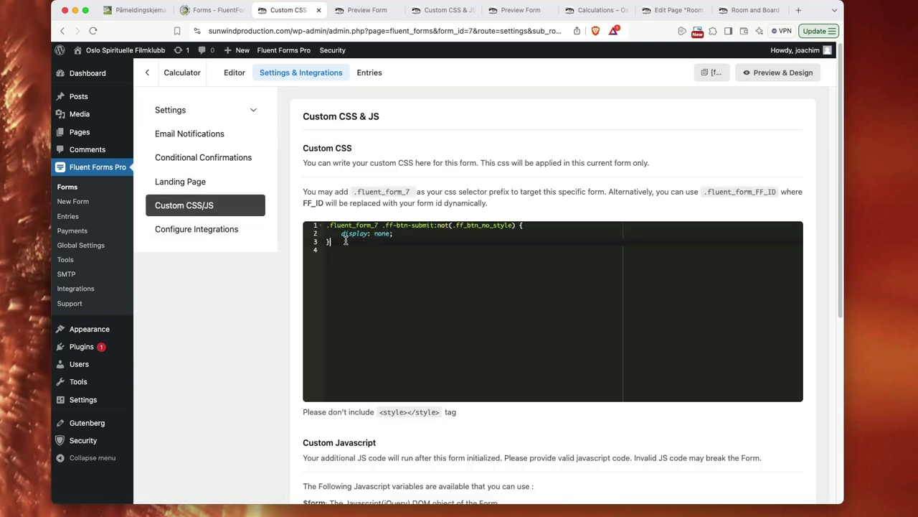
pyautogui.click(323, 227)
pyautogui.moveTo(331, 248); pyautogui.dragTo(323, 226)
pyautogui.press('BackSpace')
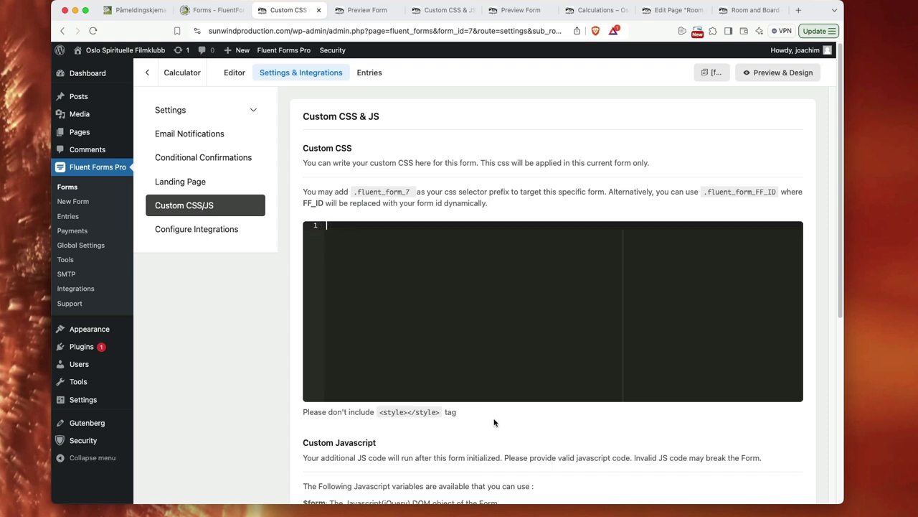
pyautogui.scroll(-5, 502, 420)
pyautogui.click(333, 450)
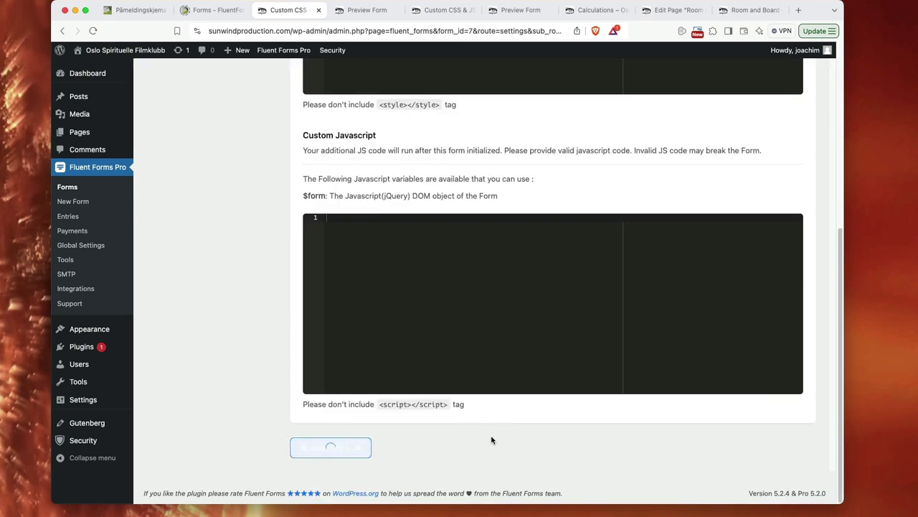
pyautogui.scroll(3, 532, 386)
pyautogui.scroll(2, 532, 386)
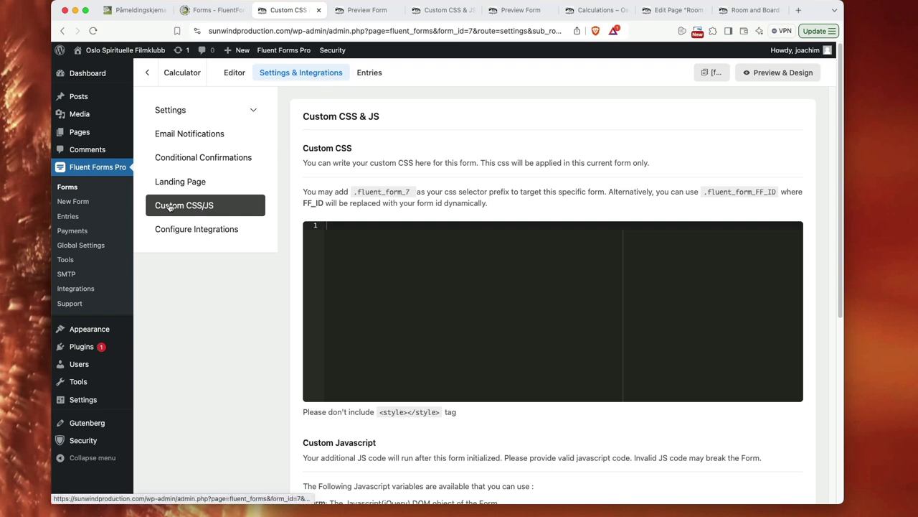
# Reload the published Room and Board page and check the bottom of the calculator for the submit button.
pyautogui.click(736, 10)
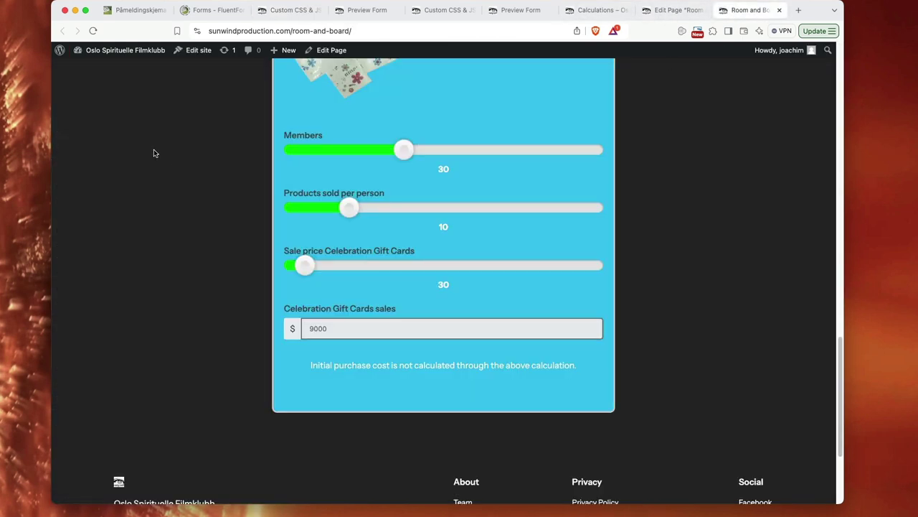
pyautogui.click(93, 30)
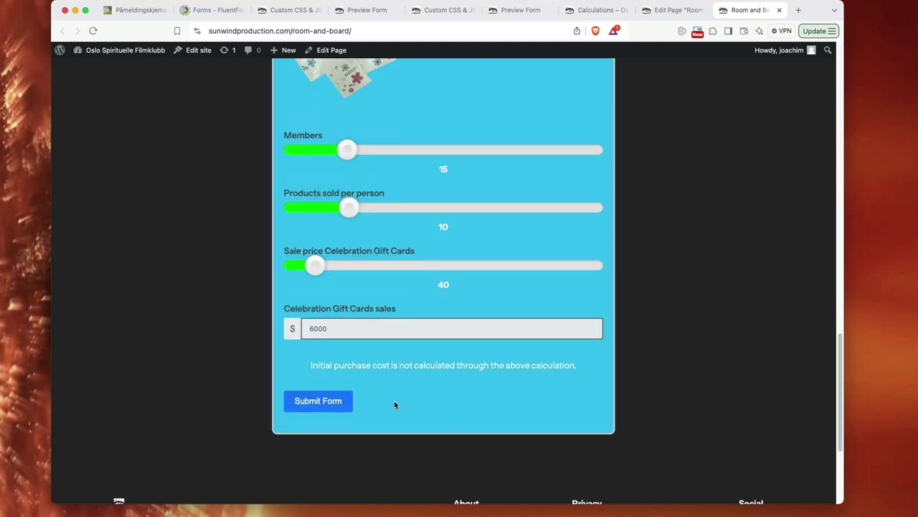
pyautogui.scroll(-5, 394, 404)
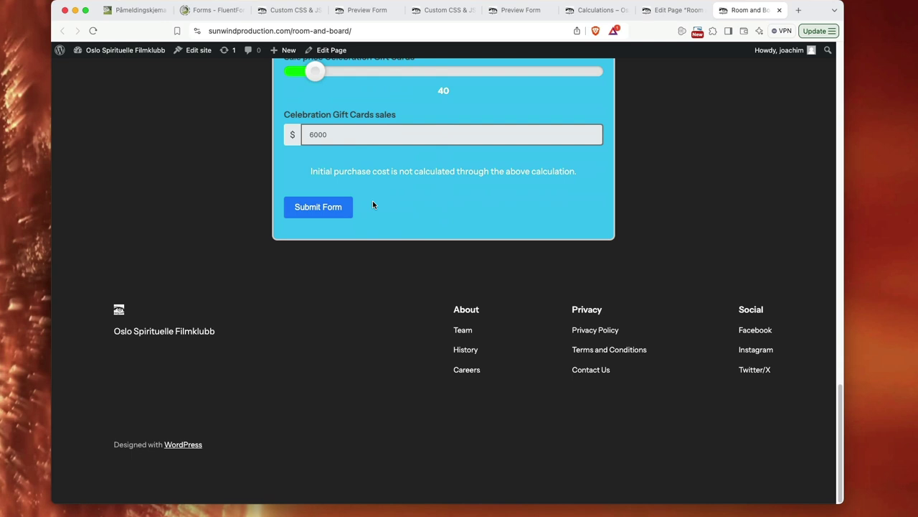
# Inspect the Submit Form button in the developer tools and add display: none to its form.fluent_form_7 .ff-btn-submit:not(.ff_btn_no_style) rule.
pyautogui.rightClick(372, 204)
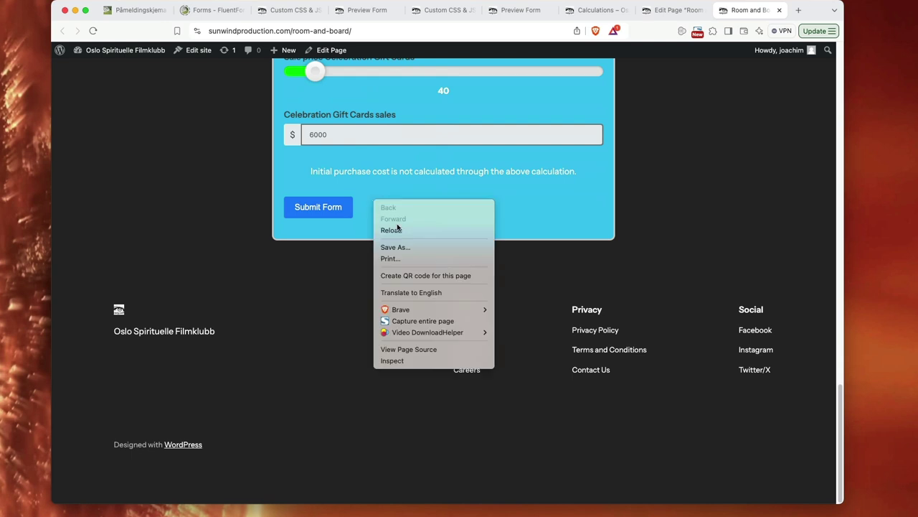
pyautogui.click(416, 361)
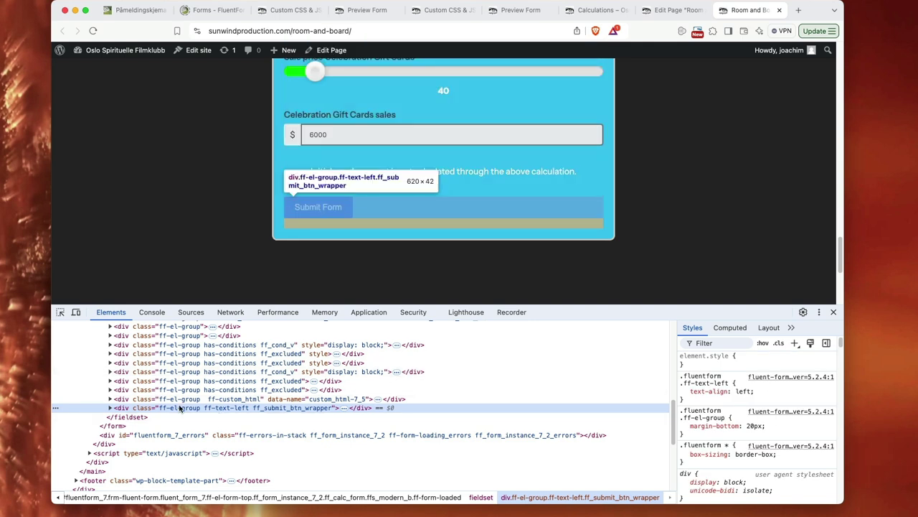
pyautogui.click(111, 408)
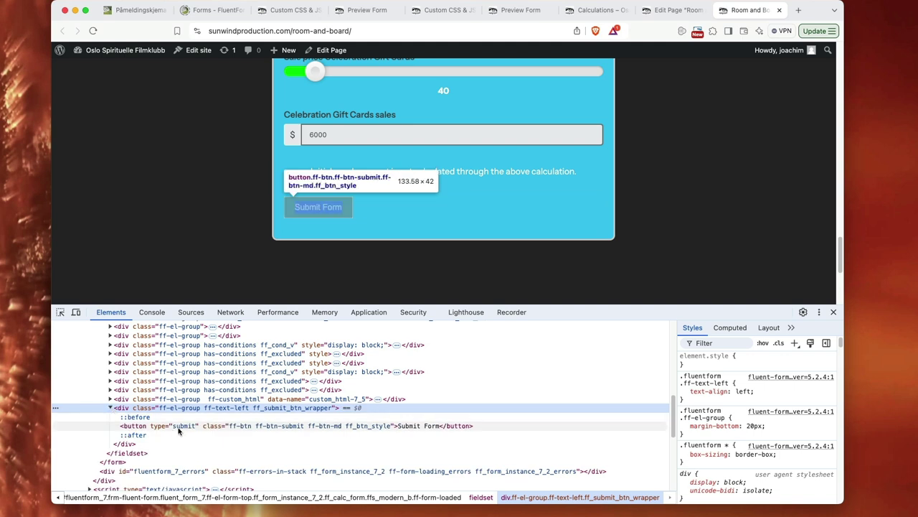
pyautogui.click(162, 427)
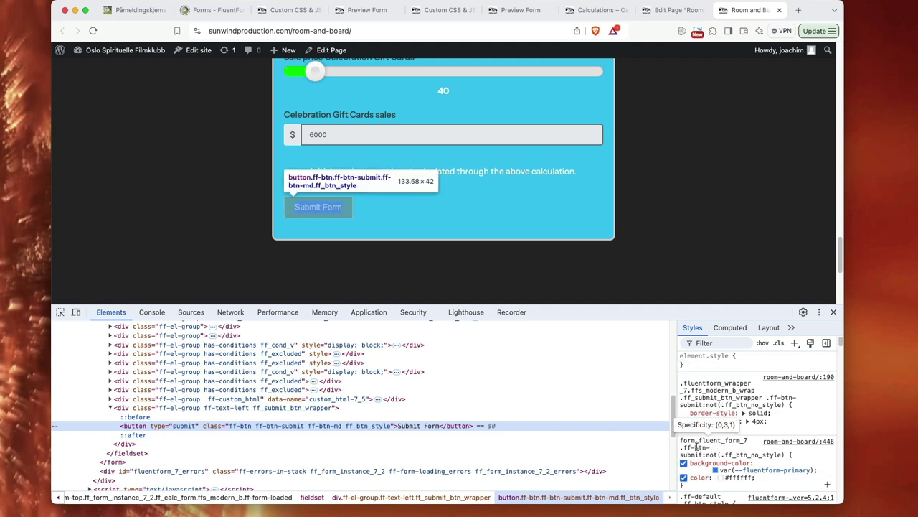
pyautogui.click(701, 487)
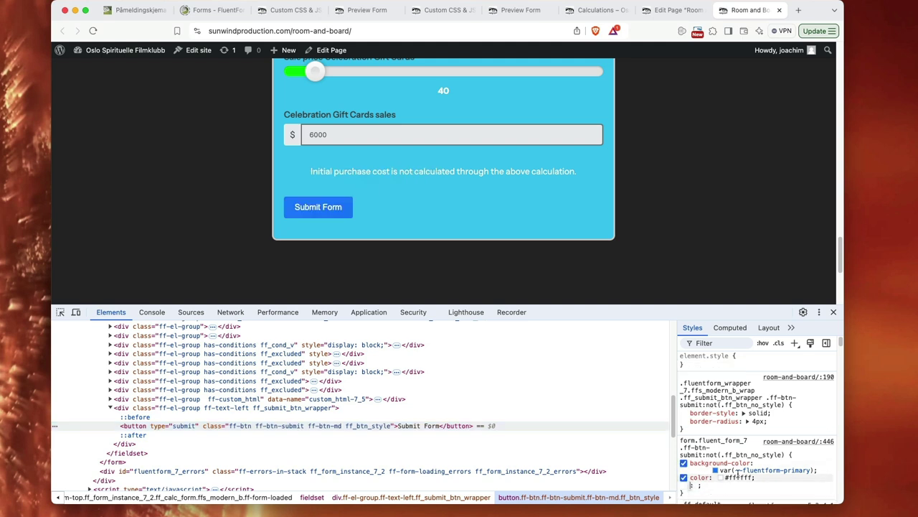
pyautogui.write('display:none;')
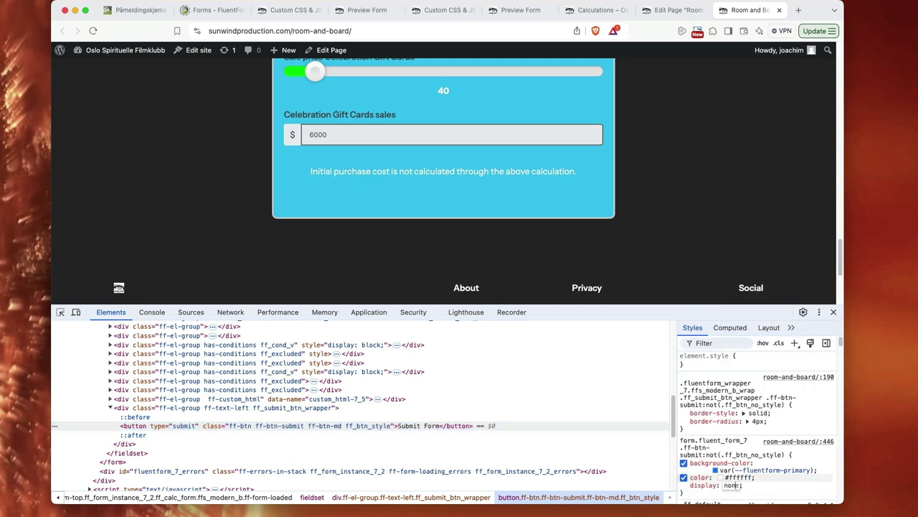
# Switch the display: none declaration on the Submit Form button's rule off in the developer tools and select the whole rule.
pyautogui.press('Return')
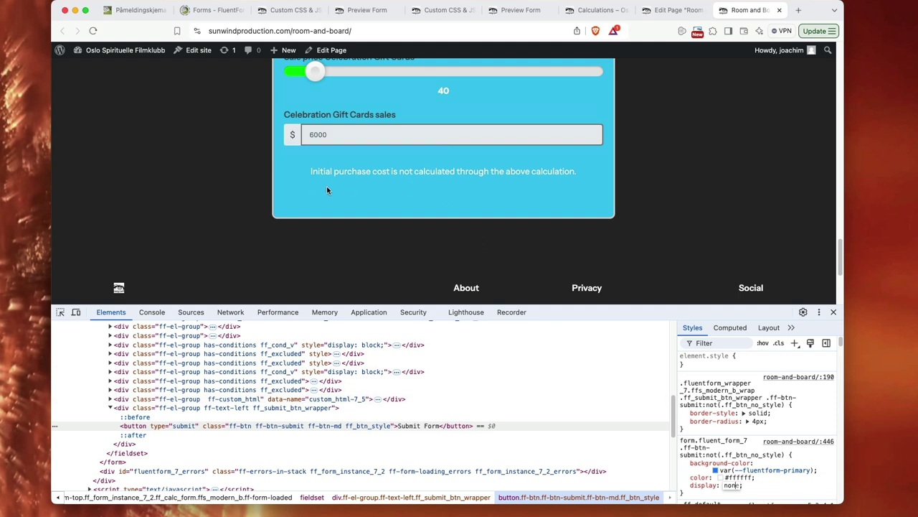
pyautogui.click(684, 487)
pyautogui.click(683, 486)
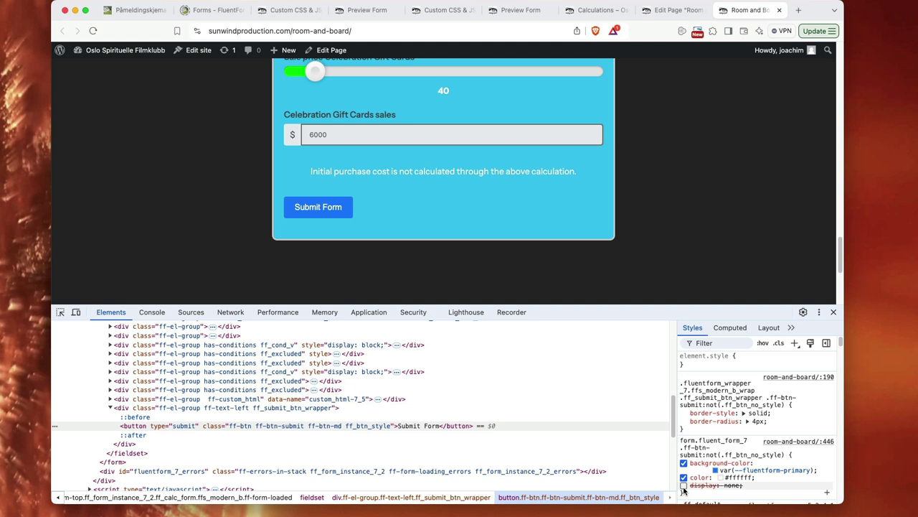
pyautogui.moveTo(680, 440); pyautogui.dragTo(691, 494)
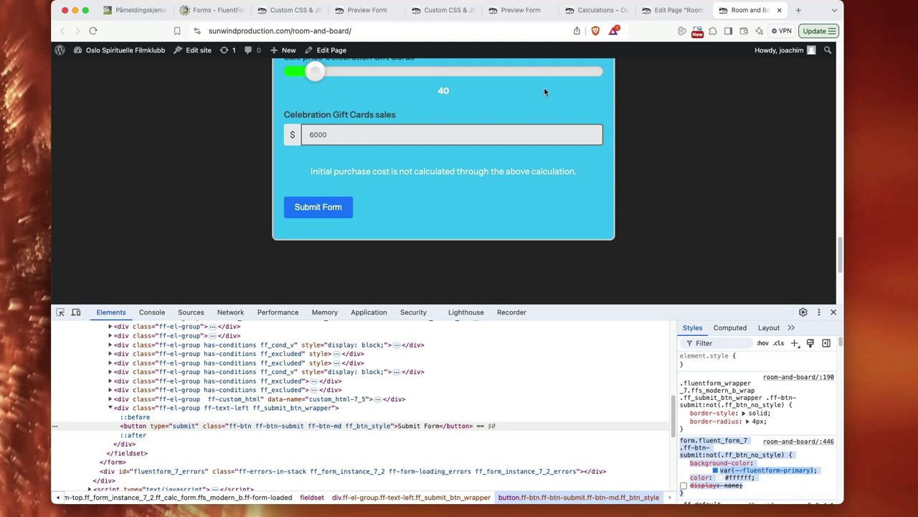
# Add the rule .fluent_form_7 .ff-btn-submit:not(.ff_btn_no_style) { display: none; } to the calculator form's Custom CSS.
pyautogui.click(282, 10)
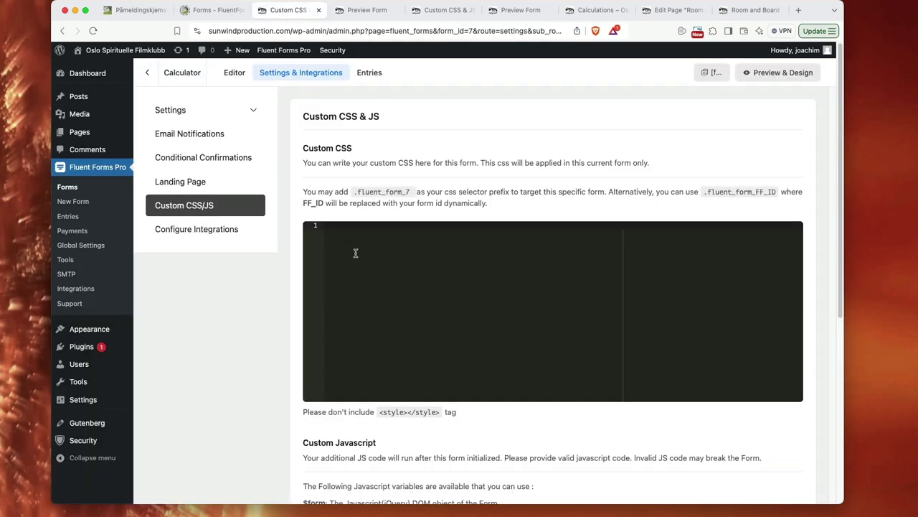
pyautogui.write('.fluent_form_7 .ff-btn-submit:not(.ff_btn_no_style) {     display: none; }')
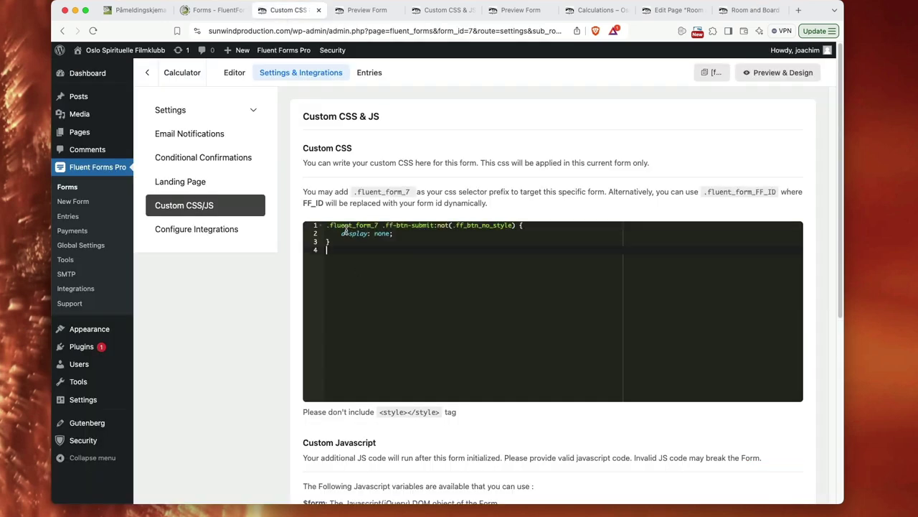
pyautogui.click(357, 243)
pyautogui.click(377, 225)
# Compare the new Custom CSS rule's form ID, .ff-btn-submit selector and display: none declaration with the inspected rule on the Room and Board page.
pyautogui.click(750, 10)
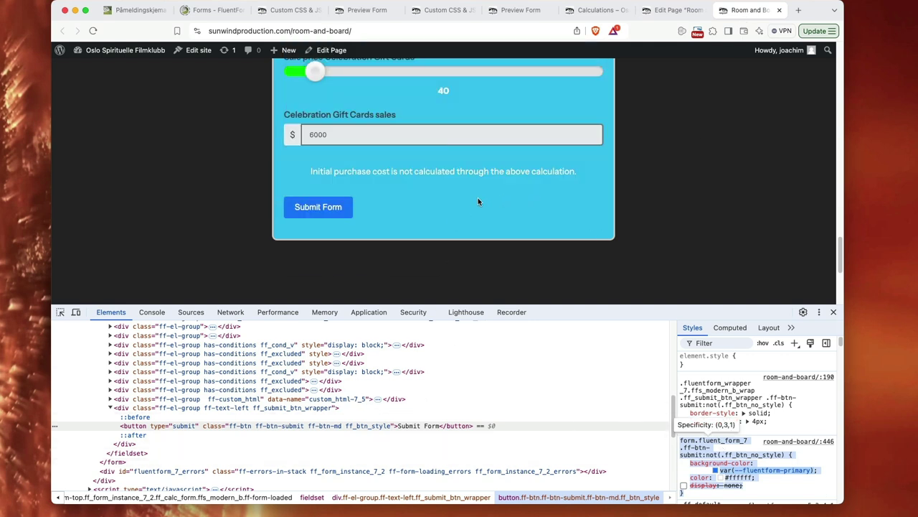
pyautogui.click(292, 12)
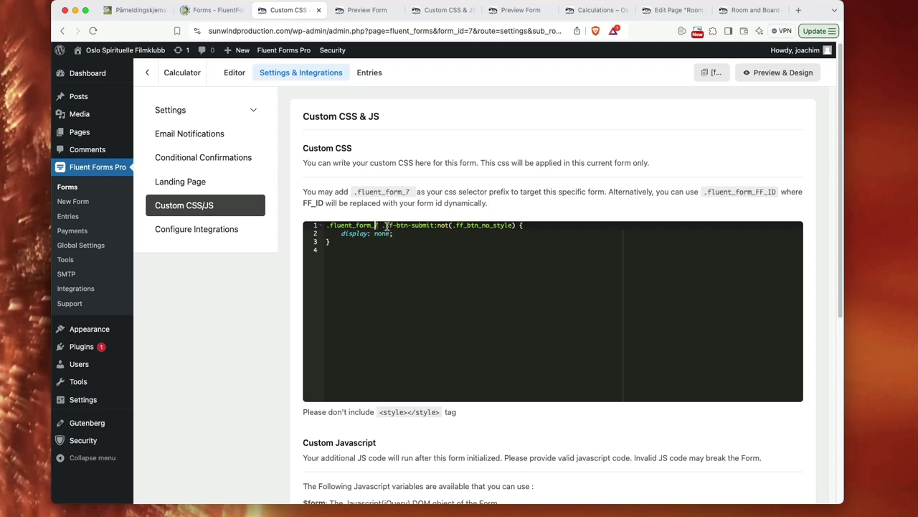
pyautogui.moveTo(385, 226); pyautogui.dragTo(435, 226)
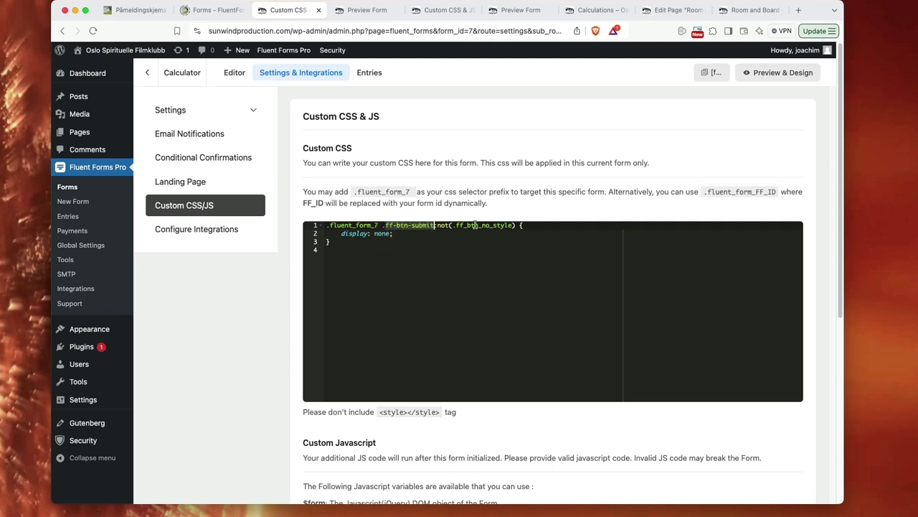
pyautogui.click(402, 235)
pyautogui.hotkey('alt', 'shift', 'Left')
pyautogui.hotkey('alt', 'shift', 'Left')
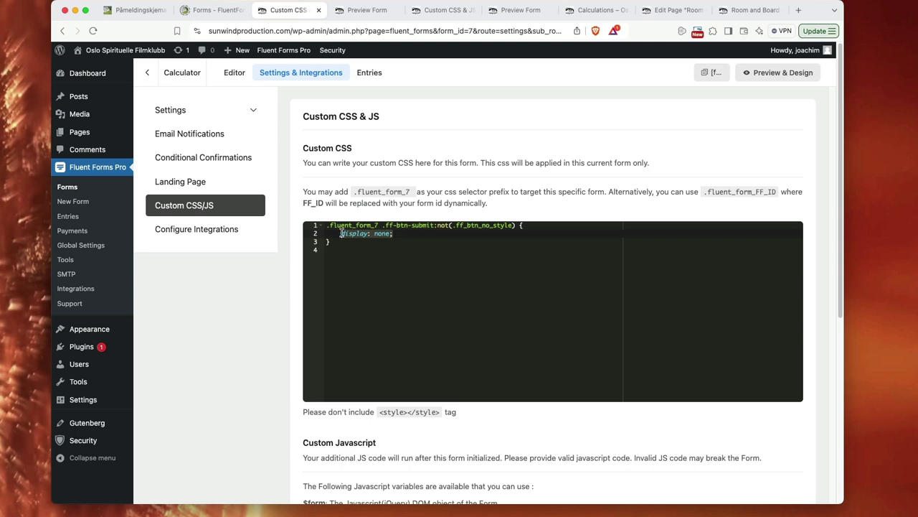
pyautogui.press('Right')
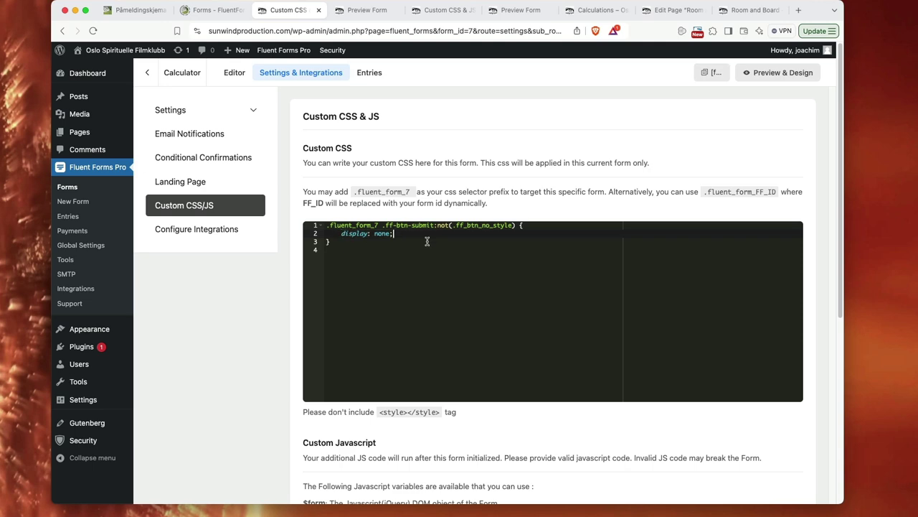
# Save the calculator's Custom CSS & JS settings with the submit button rule in place.
pyautogui.scroll(-1, 579, 423)
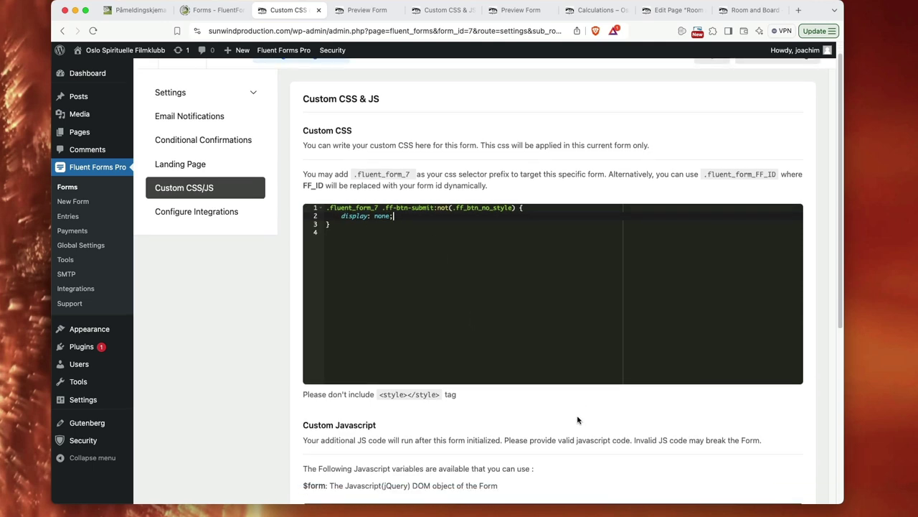
pyautogui.scroll(-10, 578, 419)
pyautogui.click(335, 449)
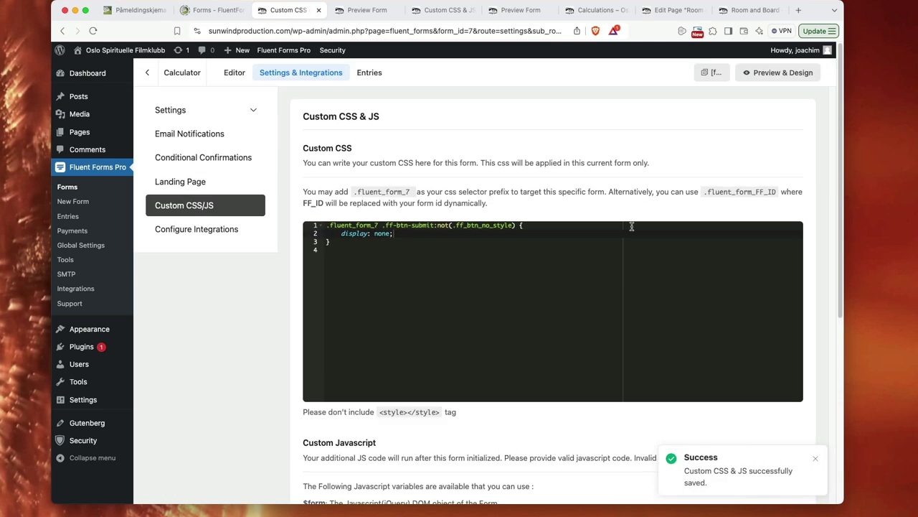
# Reload the published Room and Board page, close the developer tools and check the calculator for the submit button.
pyautogui.click(750, 10)
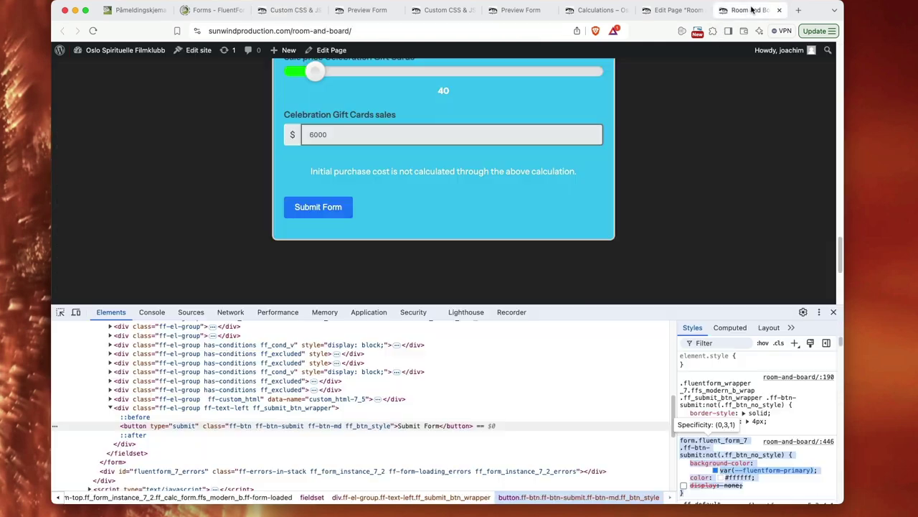
pyautogui.click(93, 30)
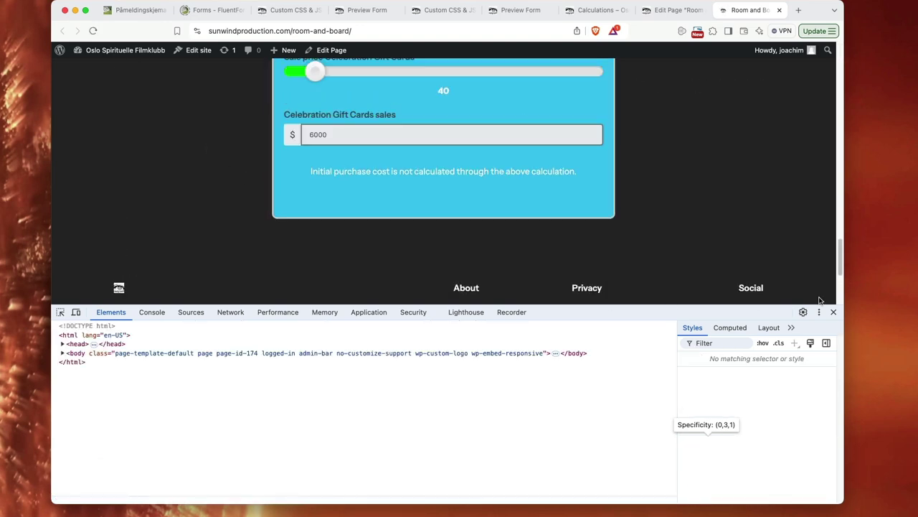
pyautogui.click(833, 312)
pyautogui.scroll(2, 687, 207)
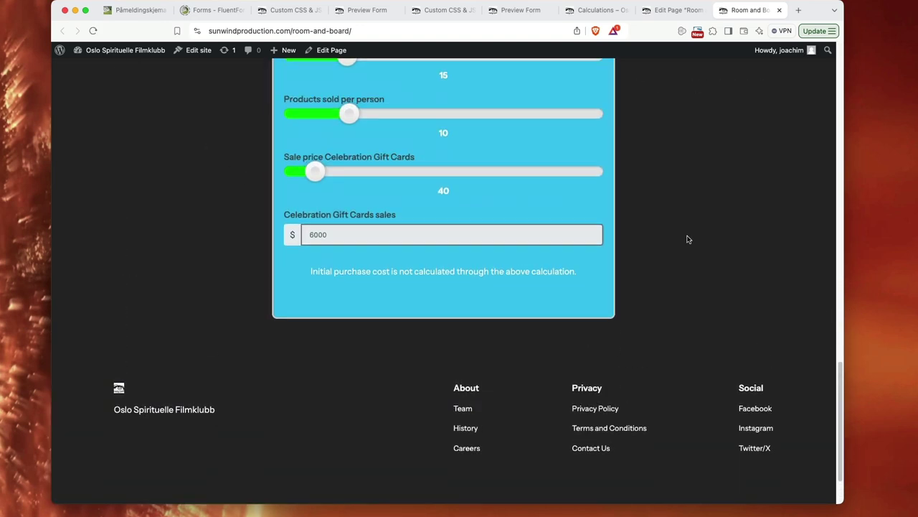
pyautogui.scroll(3, 687, 239)
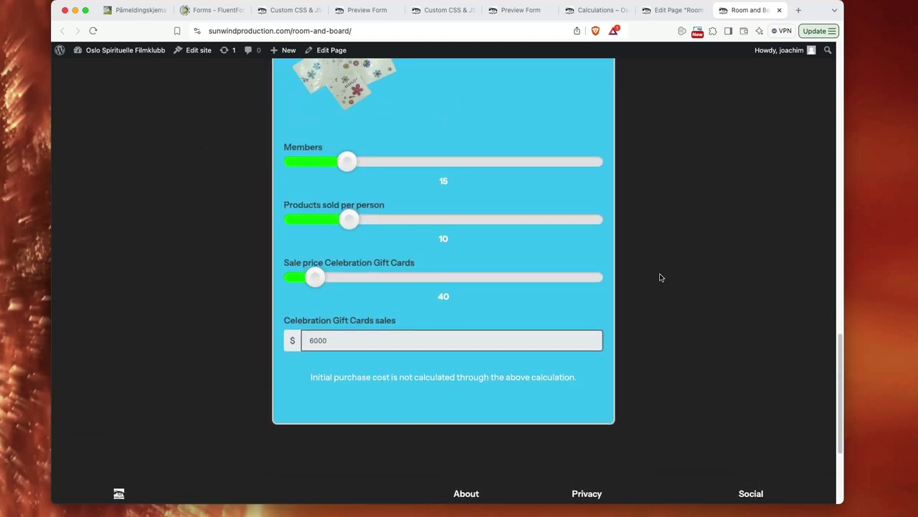
pyautogui.scroll(2, 661, 278)
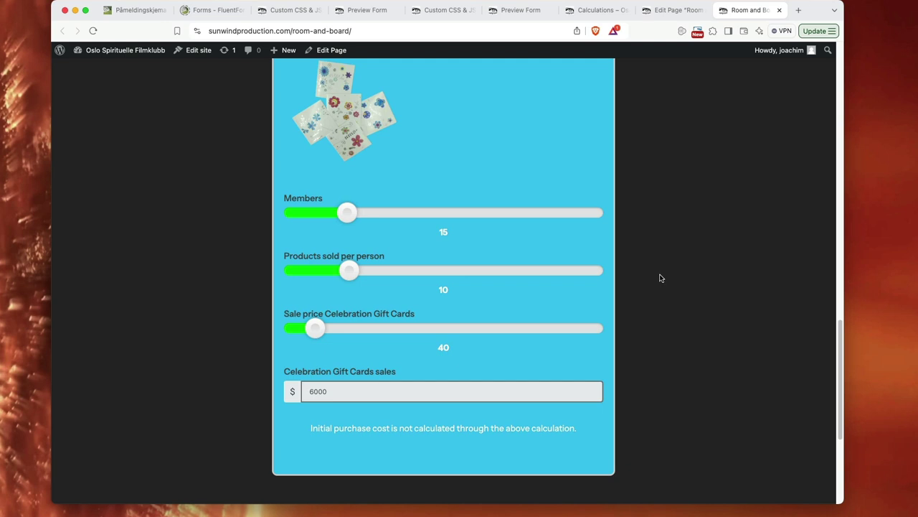
pyautogui.scroll(1, 661, 278)
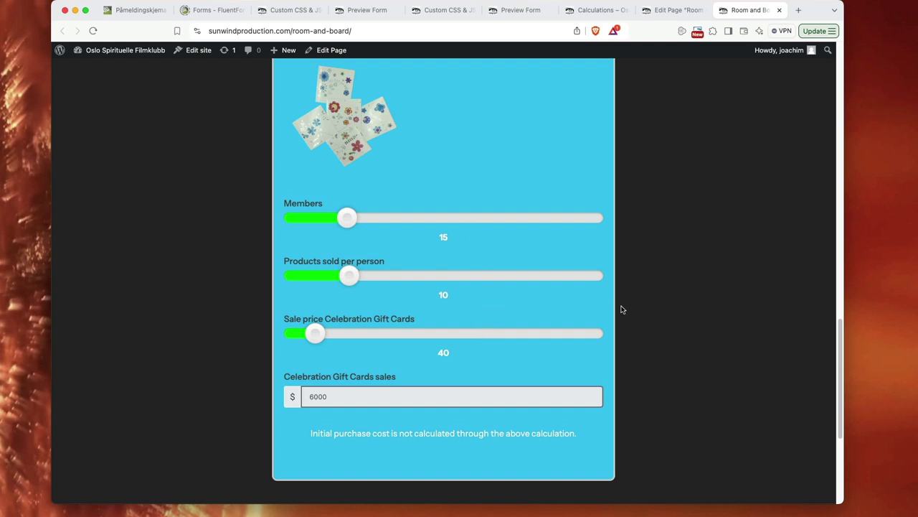
pyautogui.scroll(2, 648, 308)
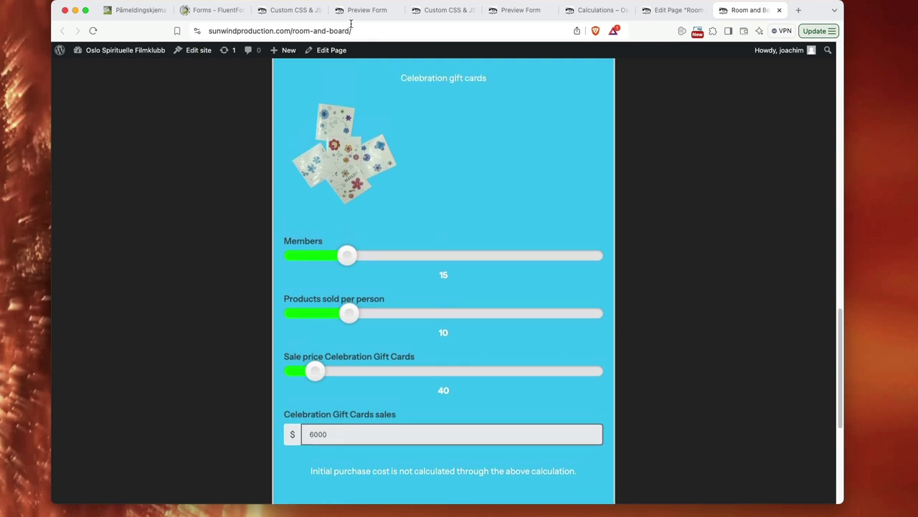
# Open the Calculator form in the Fluent Forms editor and show the settings of the Select Product Type dropdown.
pyautogui.click(287, 10)
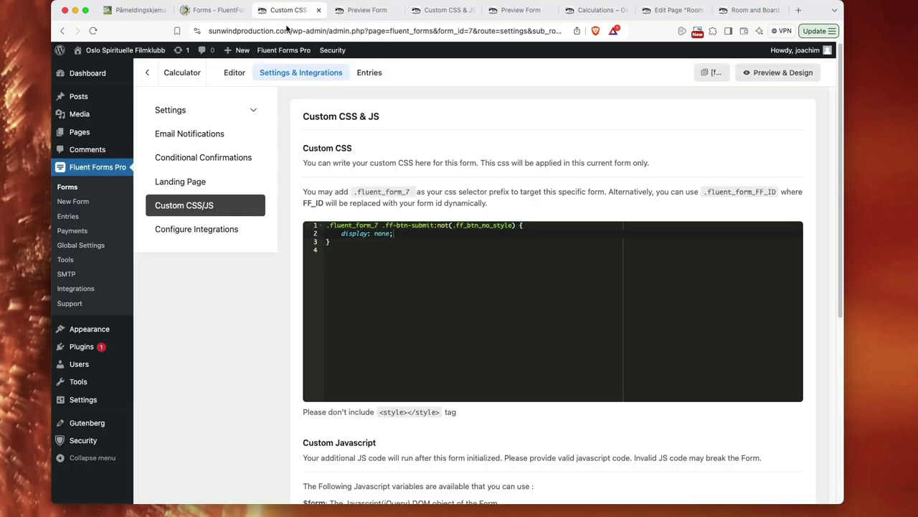
pyautogui.click(70, 188)
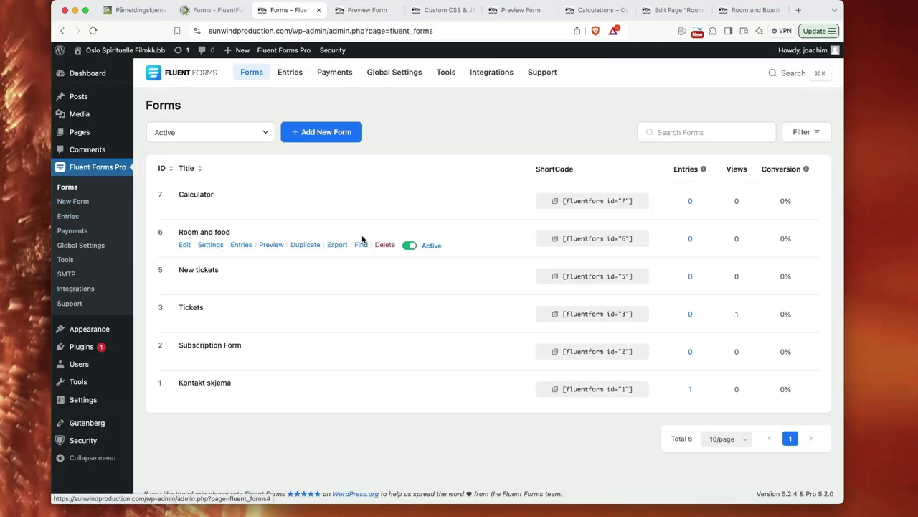
pyautogui.click(185, 208)
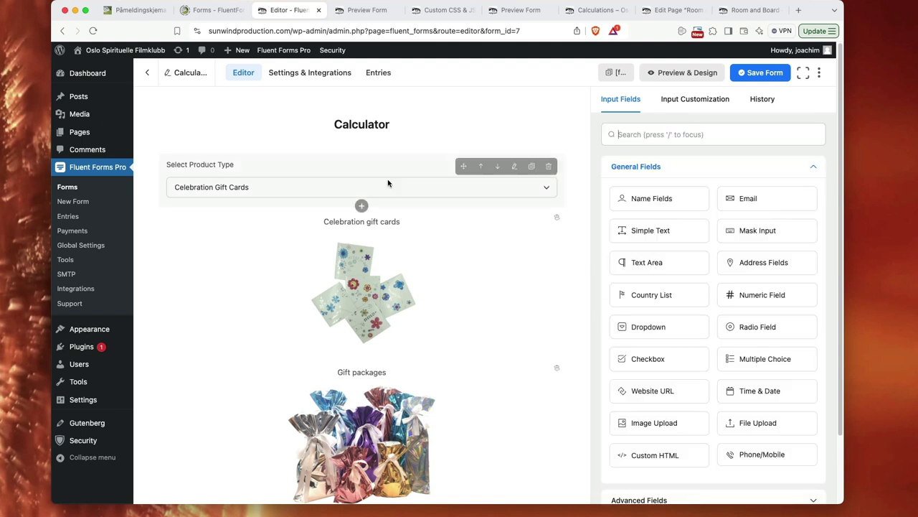
pyautogui.click(295, 187)
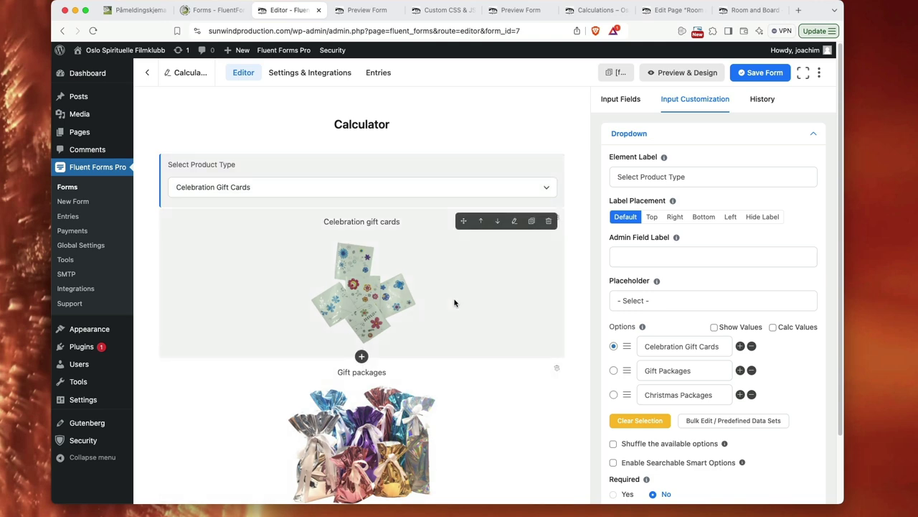
# Review the Members range slider's default, minimum, maximum and step settings.
pyautogui.scroll(-10, 454, 302)
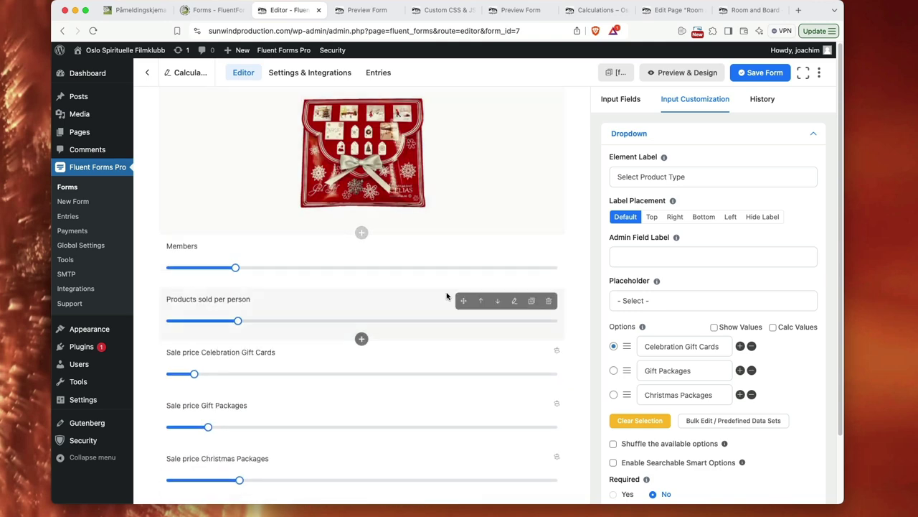
pyautogui.click(431, 276)
pyautogui.scroll(-1, 717, 367)
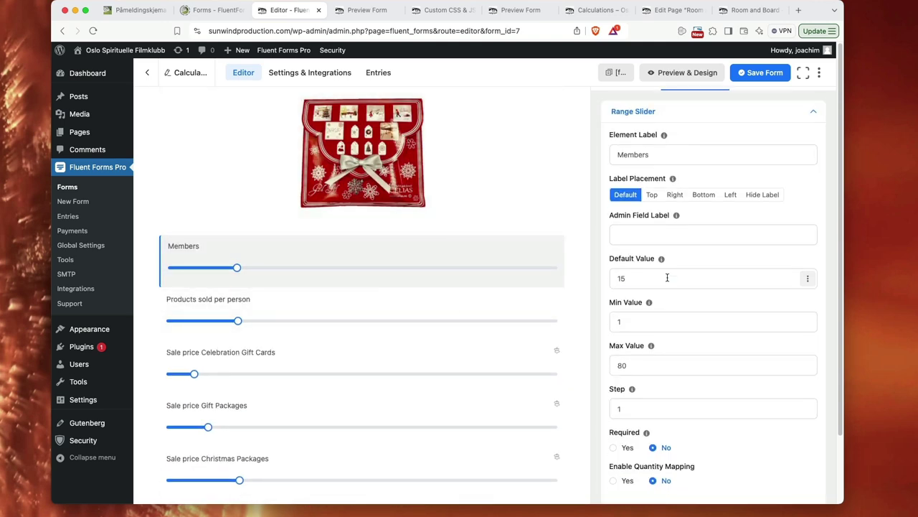
pyautogui.click(716, 406)
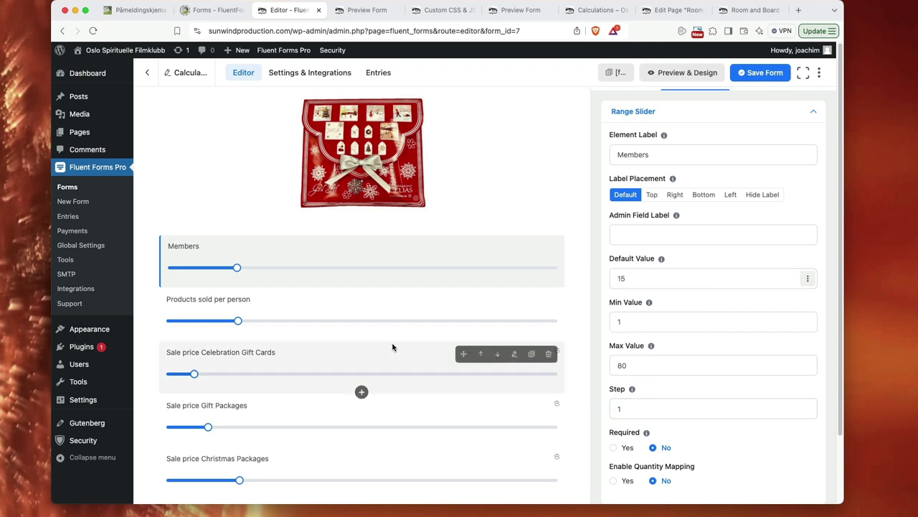
# Review the Celebration Gift Cards sales numeric field's settings and the calculation formulas of the three sales fields.
pyautogui.scroll(-4, 373, 359)
pyautogui.click(323, 370)
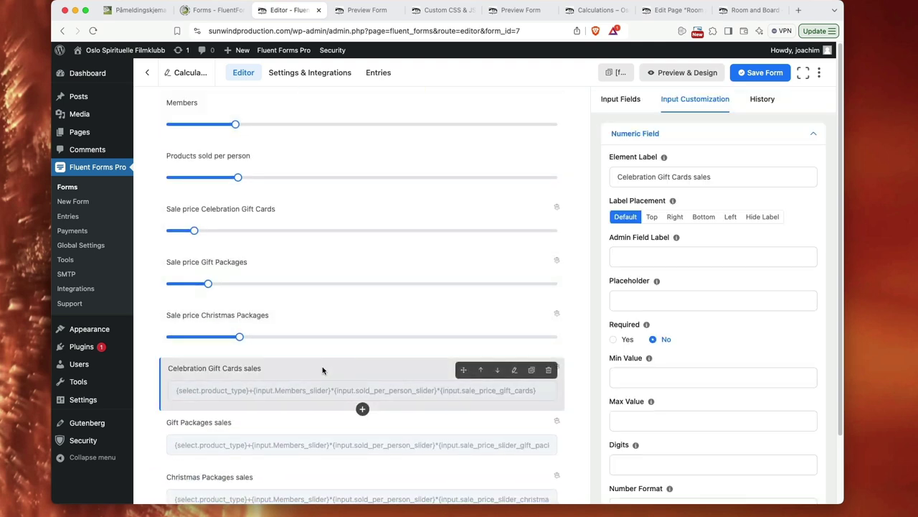
pyautogui.click(707, 370)
pyautogui.scroll(-1, 708, 370)
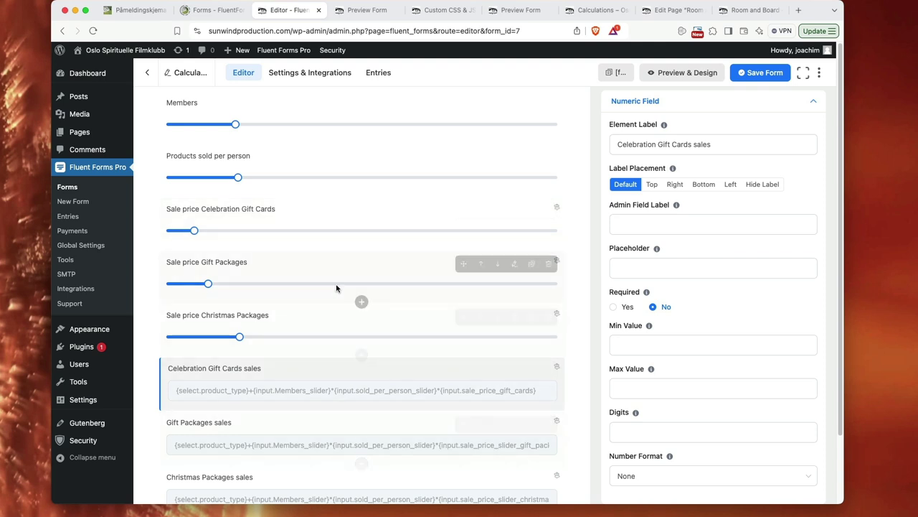
pyautogui.scroll(-1, 404, 445)
pyautogui.scroll(-3, 380, 430)
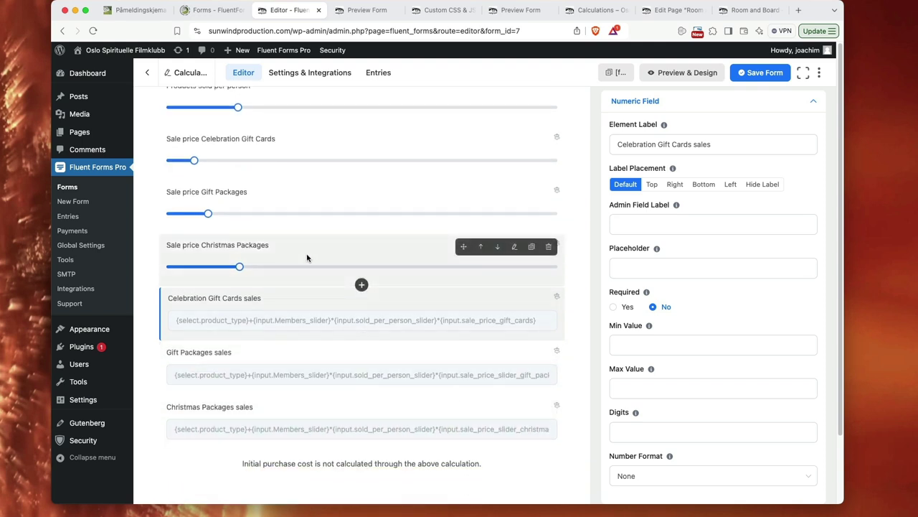
# Examine the Sale price Christmas Packages slider's value range and step settings, and look over the form's fields again.
pyautogui.click(331, 258)
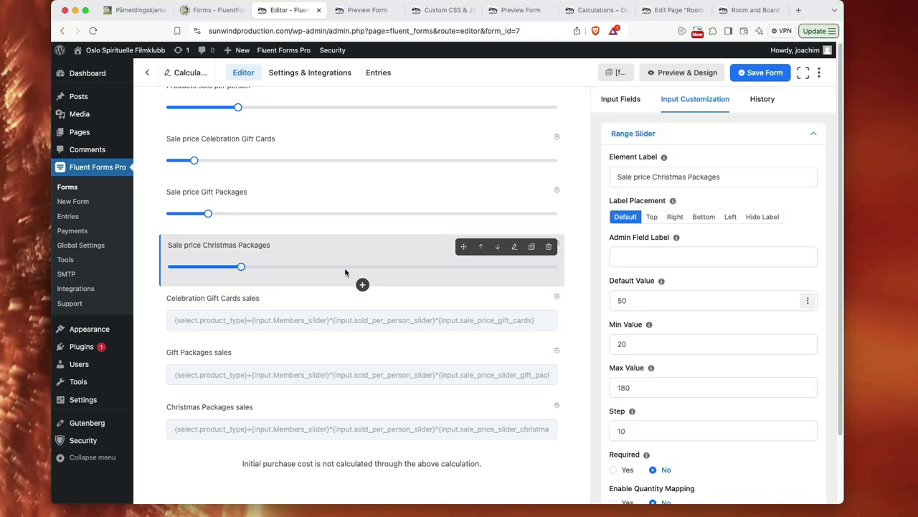
pyautogui.scroll(10, 346, 316)
pyautogui.scroll(5, 346, 316)
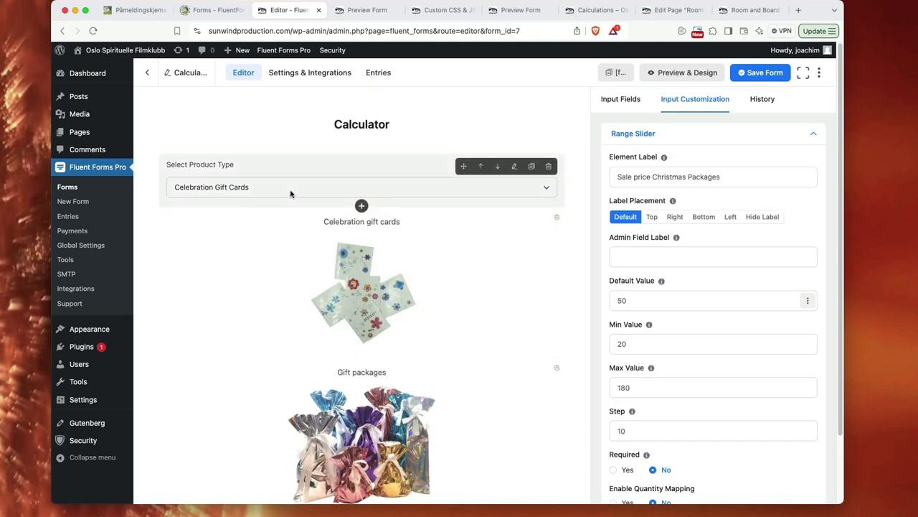
pyautogui.scroll(-10, 361, 405)
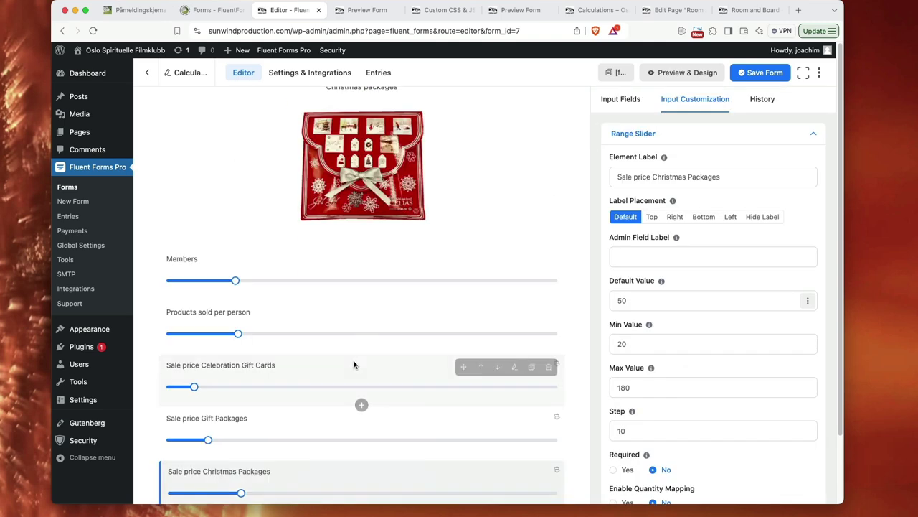
pyautogui.scroll(-1, 703, 365)
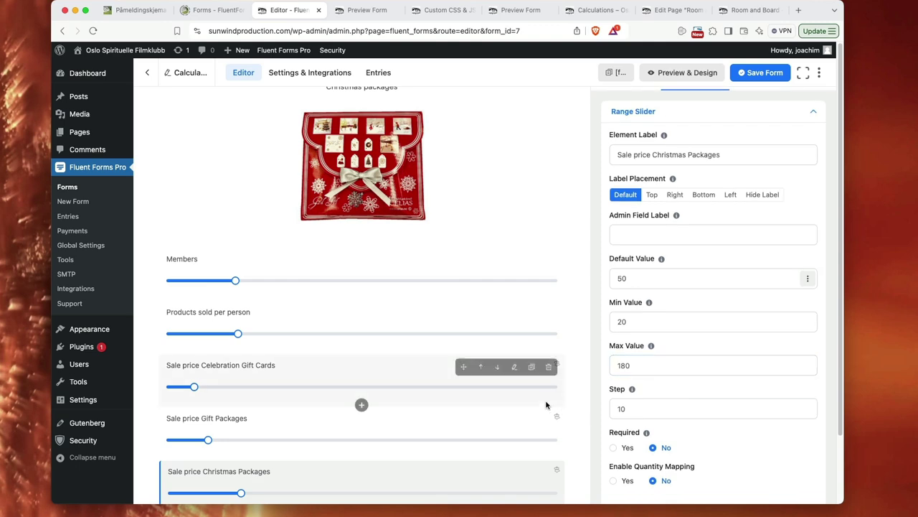
pyautogui.scroll(-2, 722, 403)
pyautogui.scroll(-2, 723, 407)
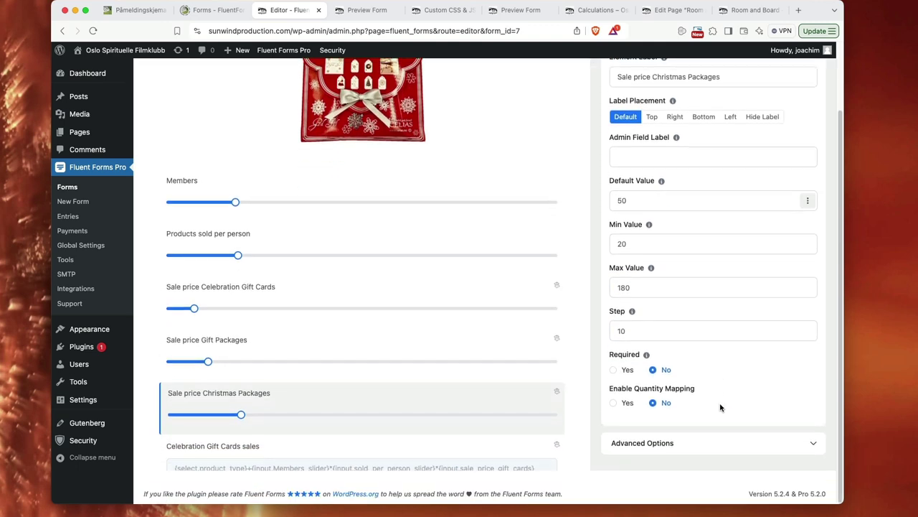
pyautogui.click(731, 315)
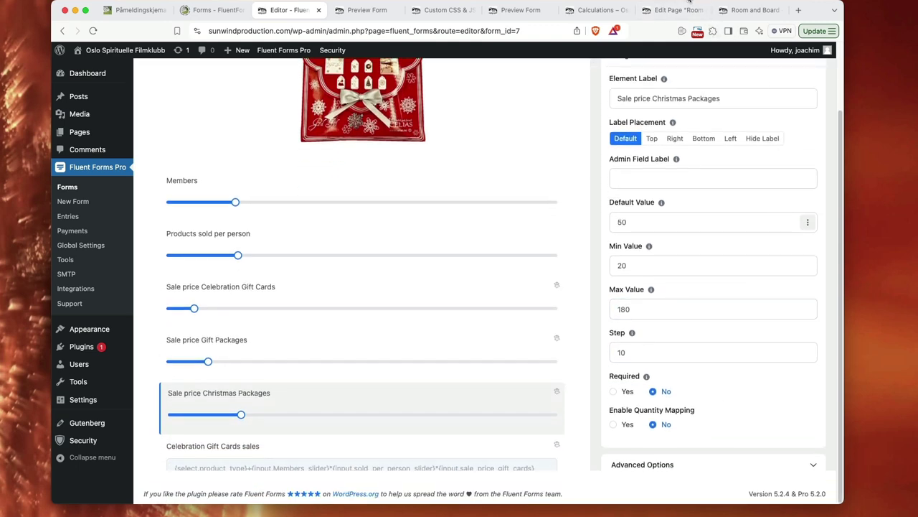